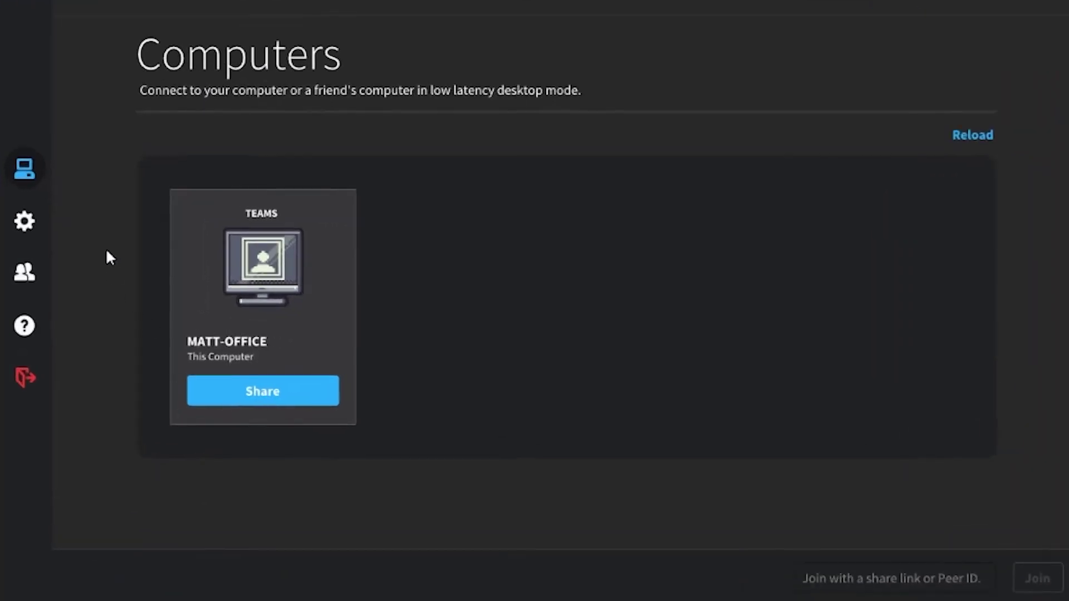
# Set H.265 (HEVC) and Decoder Compatibility to On in Parsec's client settings
pyautogui.click(25, 221)
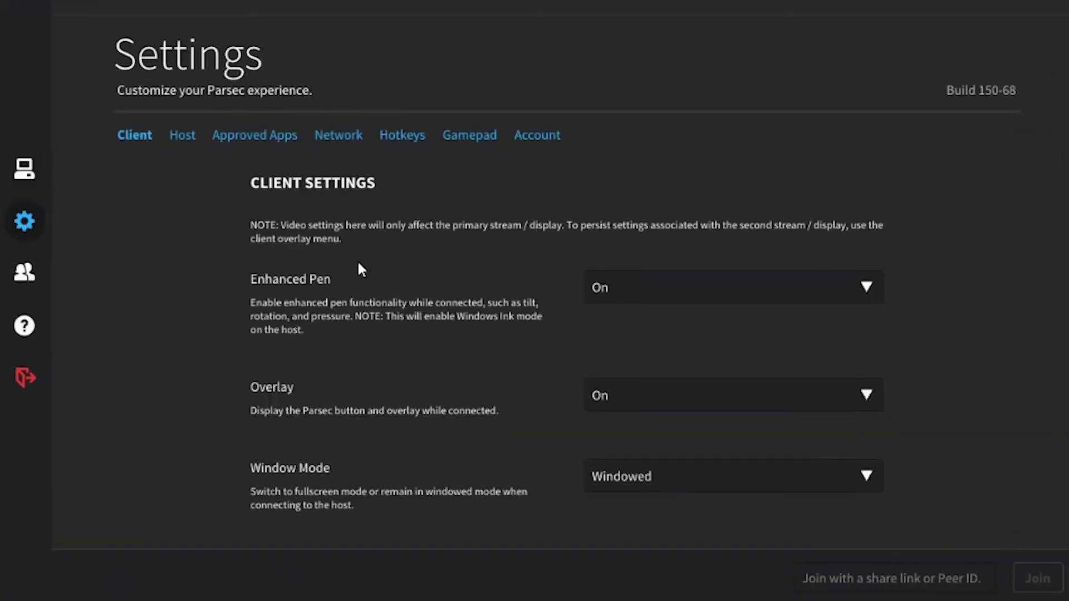
pyautogui.scroll(-3, 278, 240)
pyautogui.scroll(-2, 232, 243)
pyautogui.scroll(-2, 232, 243)
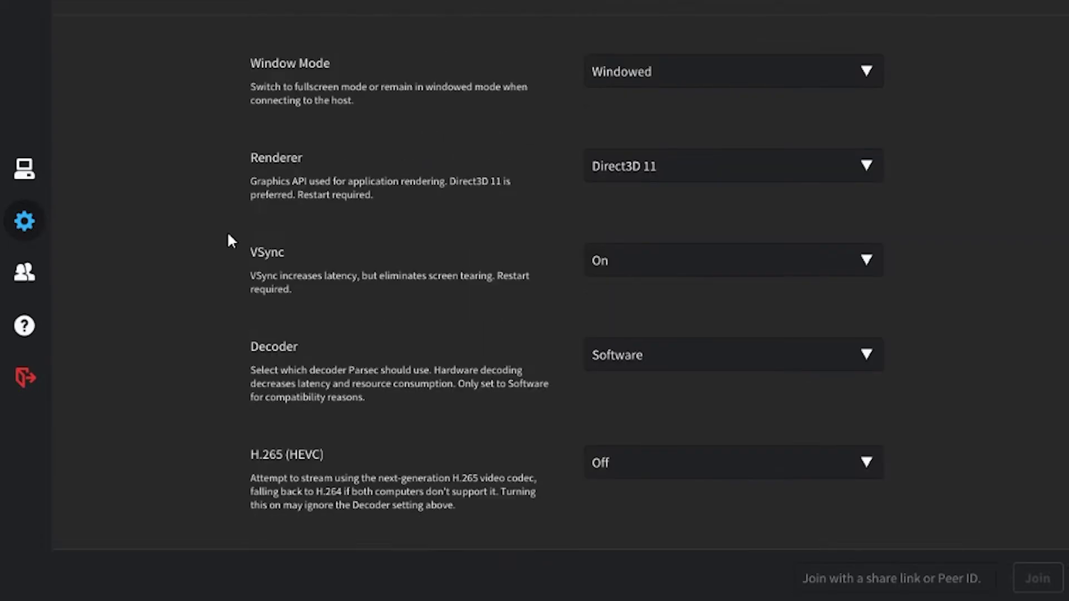
pyautogui.scroll(-2, 231, 242)
pyautogui.scroll(-2, 231, 243)
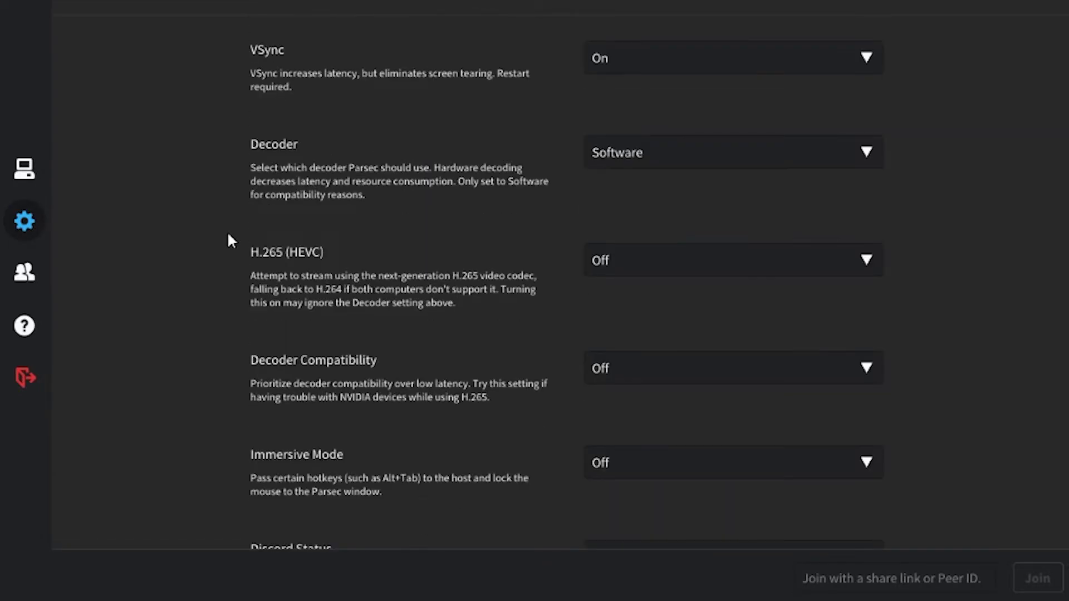
pyautogui.click(635, 261)
pyautogui.click(627, 290)
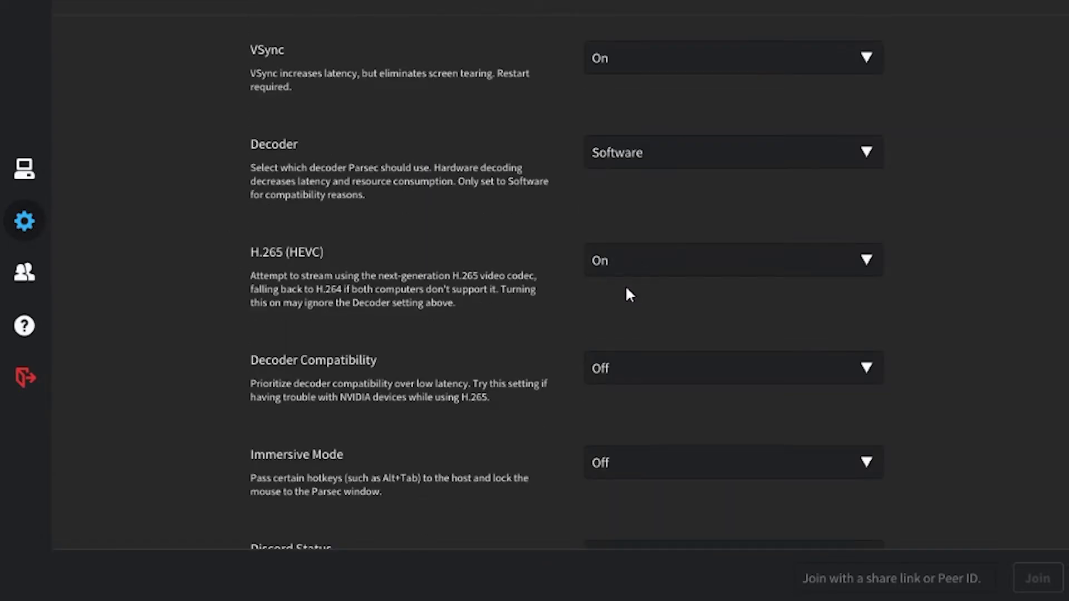
pyautogui.click(869, 369)
pyautogui.click(813, 398)
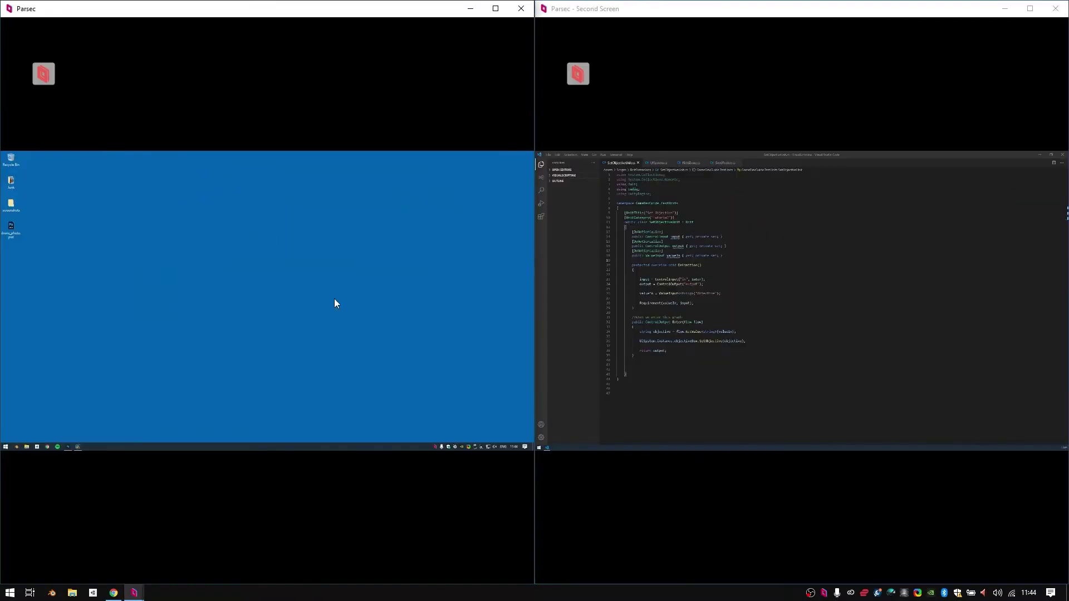
# Launch Photoshop on the remote desktop, reposition it, and maximise the Parsec window
pyautogui.click(161, 293)
pyautogui.click(71, 448)
pyautogui.moveTo(367, 156)
pyautogui.mouseDown()
pyautogui.moveTo(361, 169)
pyautogui.moveTo(694, 173)
pyautogui.mouseUp()
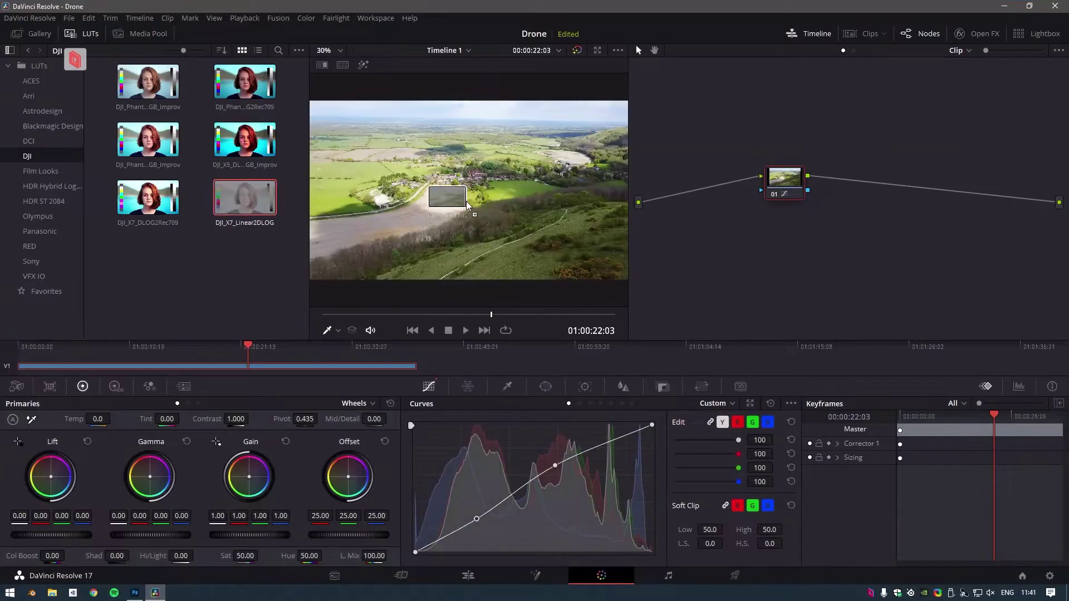
pyautogui.moveTo(244, 199); pyautogui.dragTo(786, 179)
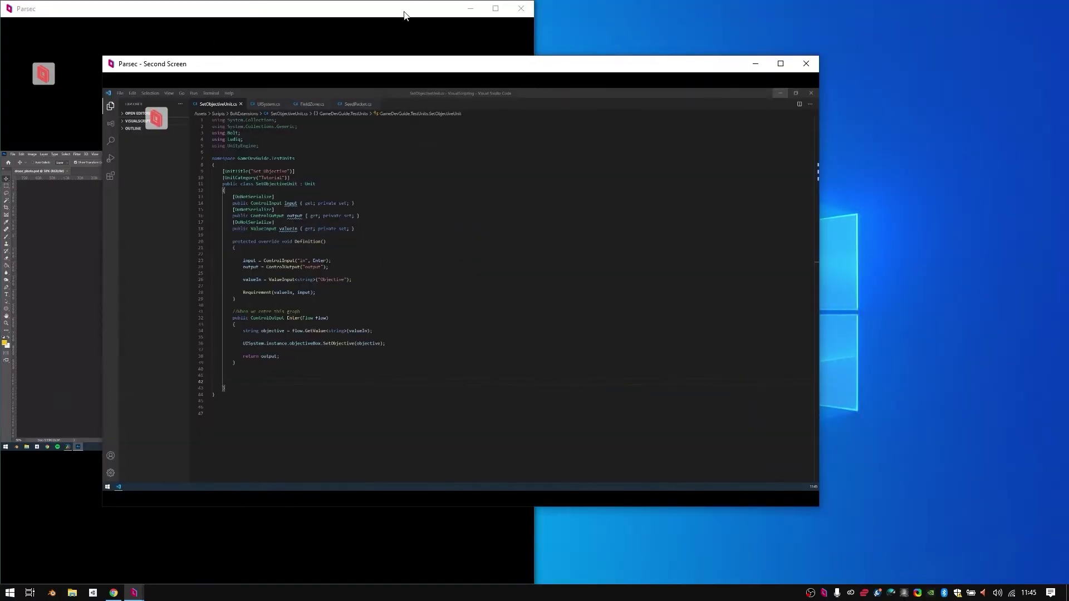
pyautogui.moveTo(403, 14); pyautogui.dragTo(535, 2)
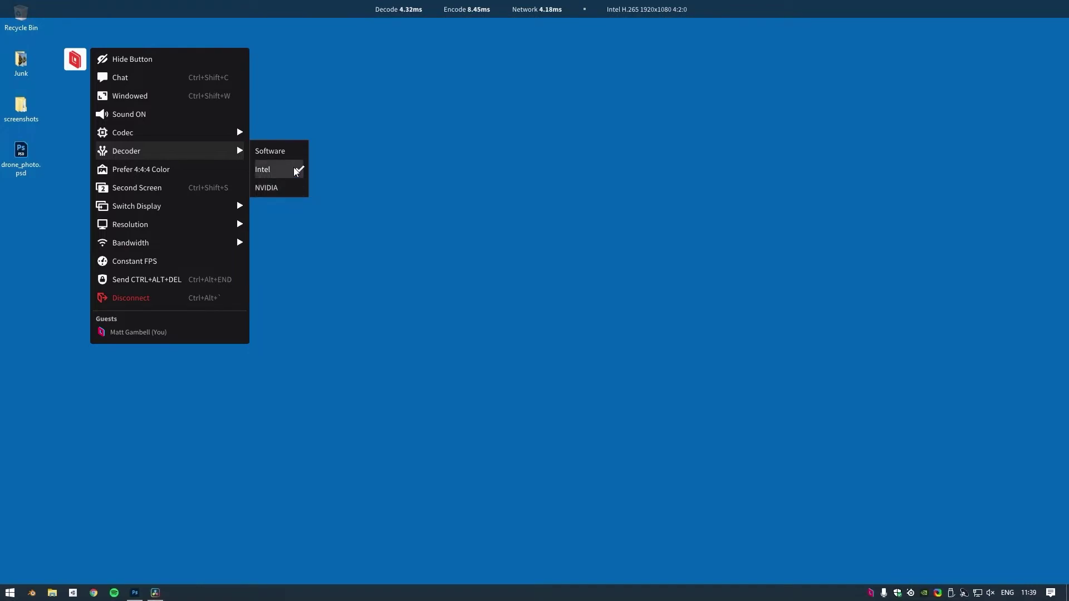
# Pick NVIDIA as the stream decoder and reopen the decoder choices to confirm
pyautogui.click(284, 187)
pyautogui.click(77, 61)
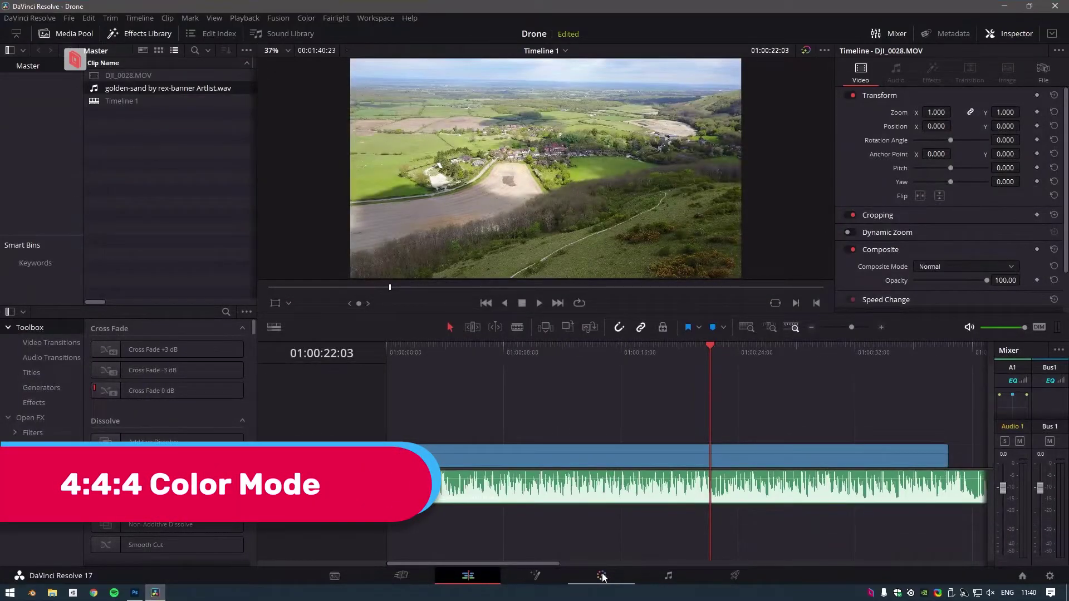
# On the Color page, move node 01 and browse the DCI, Panasonic and ACES LUTs
pyautogui.click(603, 576)
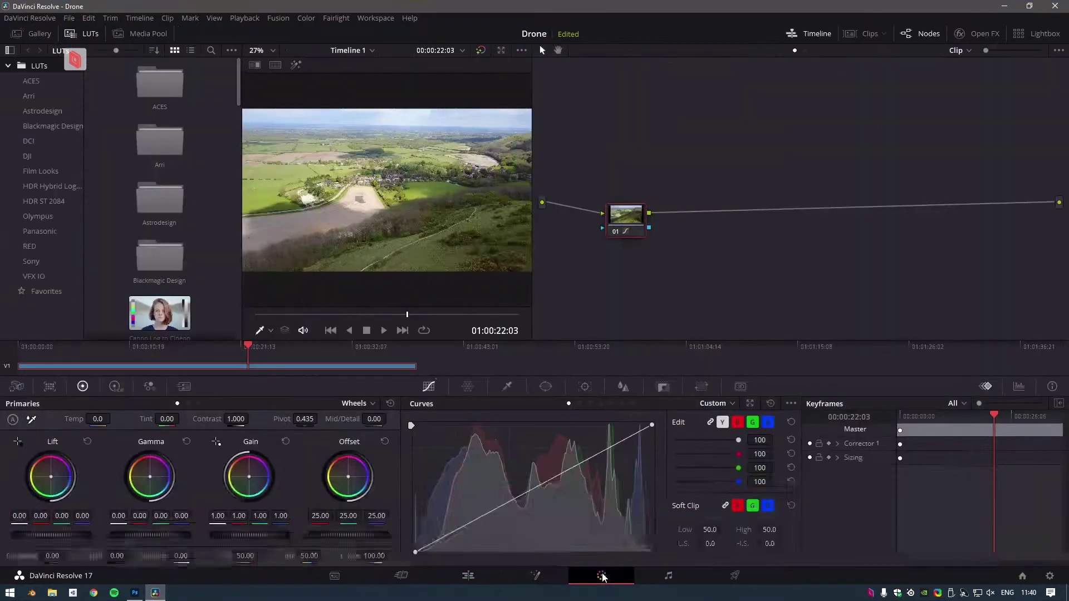
pyautogui.moveTo(628, 219); pyautogui.dragTo(704, 182)
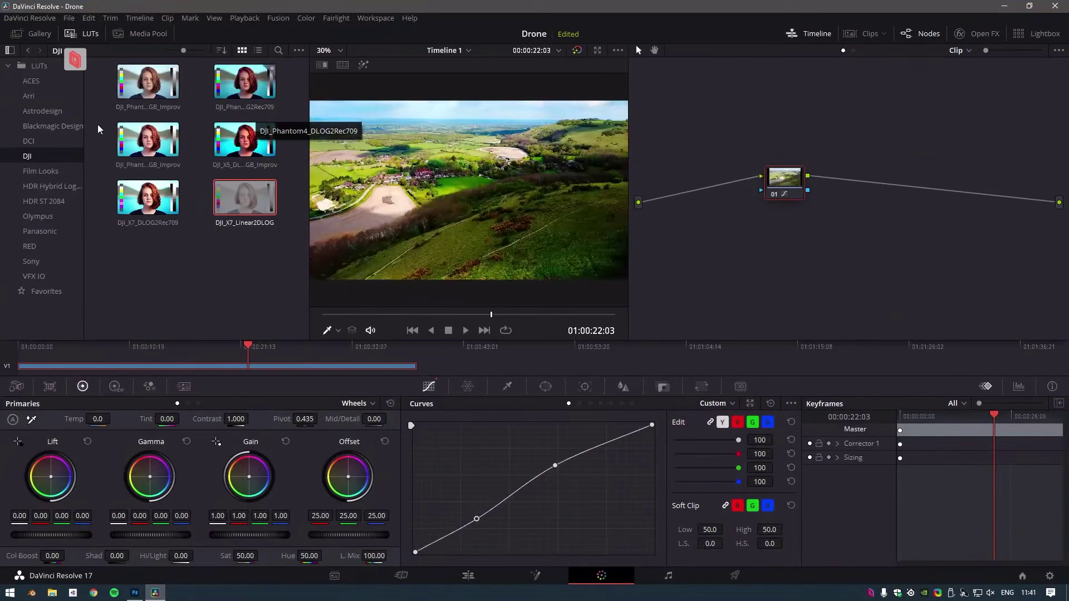
pyautogui.click(51, 140)
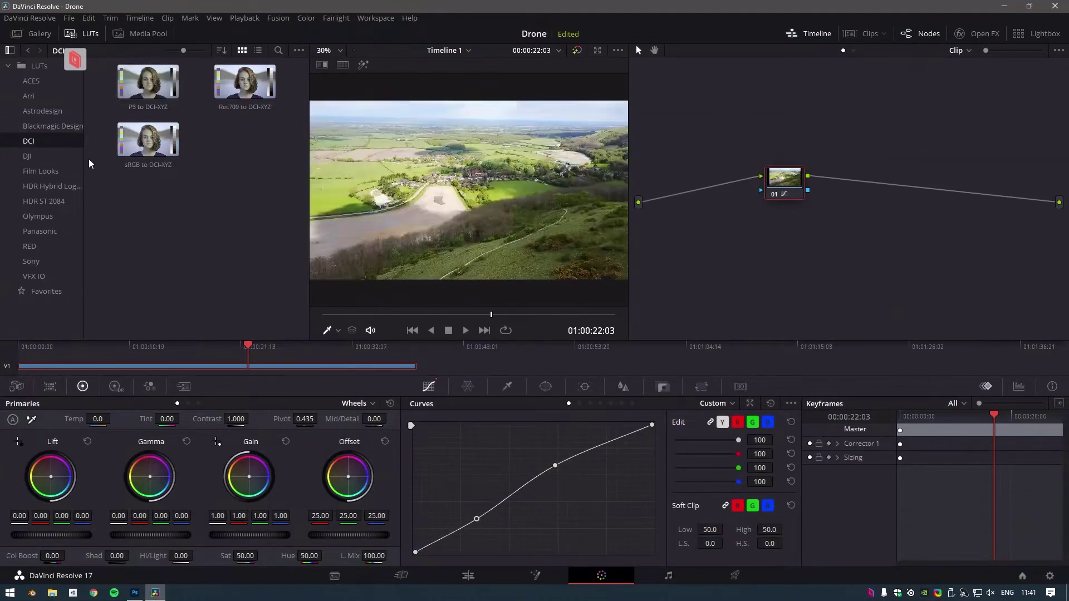
pyautogui.click(39, 231)
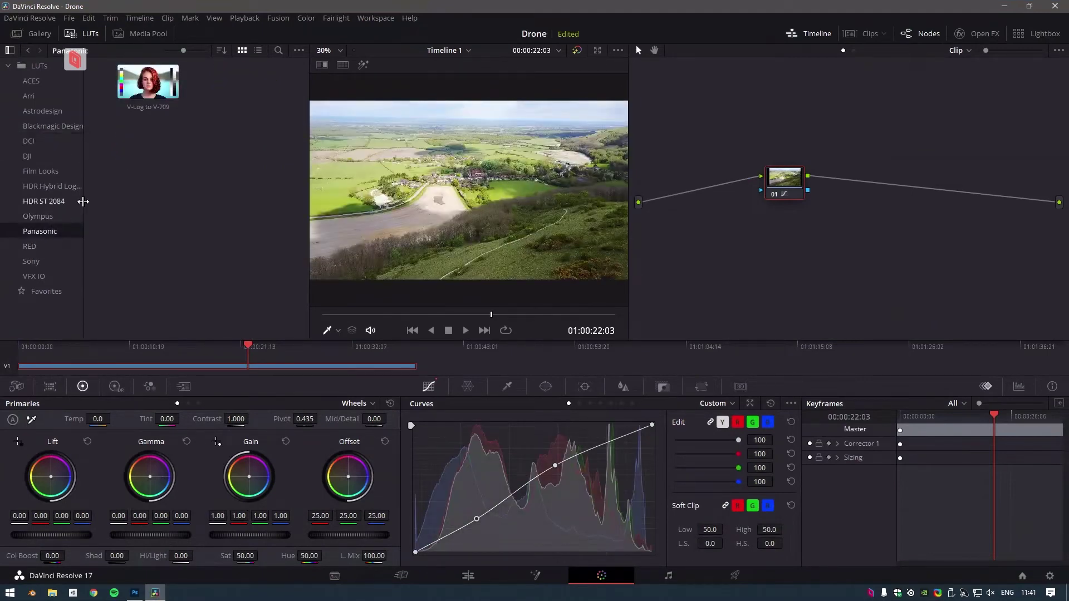
pyautogui.click(50, 81)
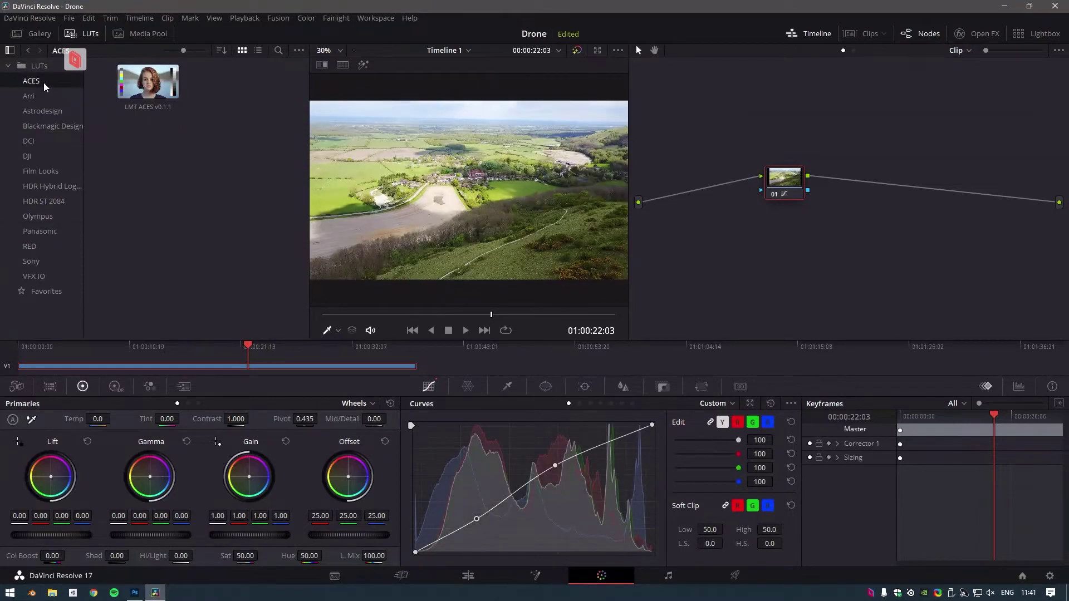
# Apply the LMT ACES v0.1.1 LUT to node 01
pyautogui.click(147, 82)
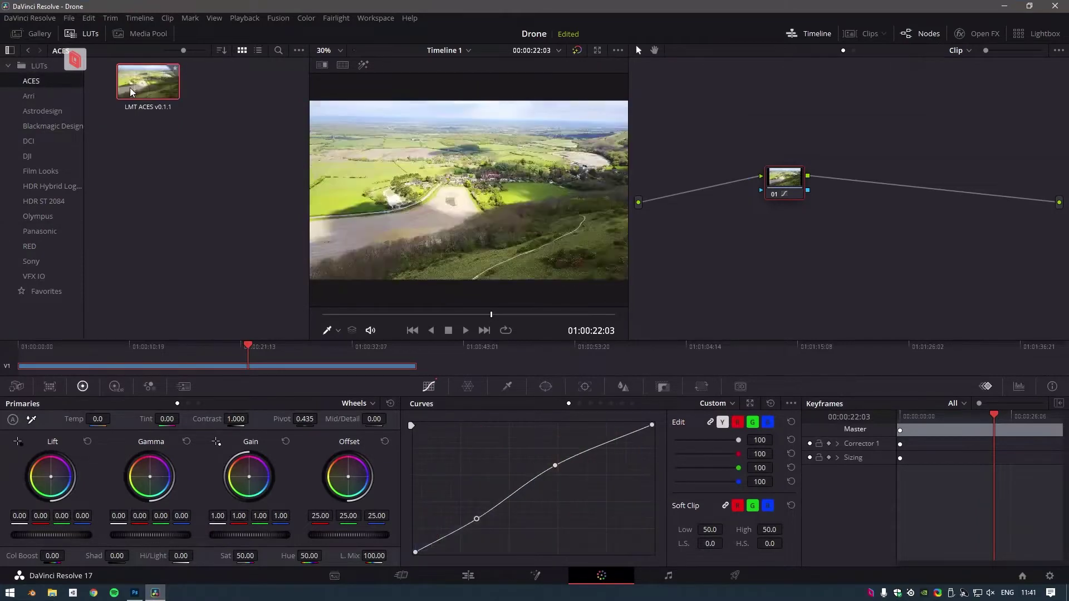
pyautogui.doubleClick(147, 83)
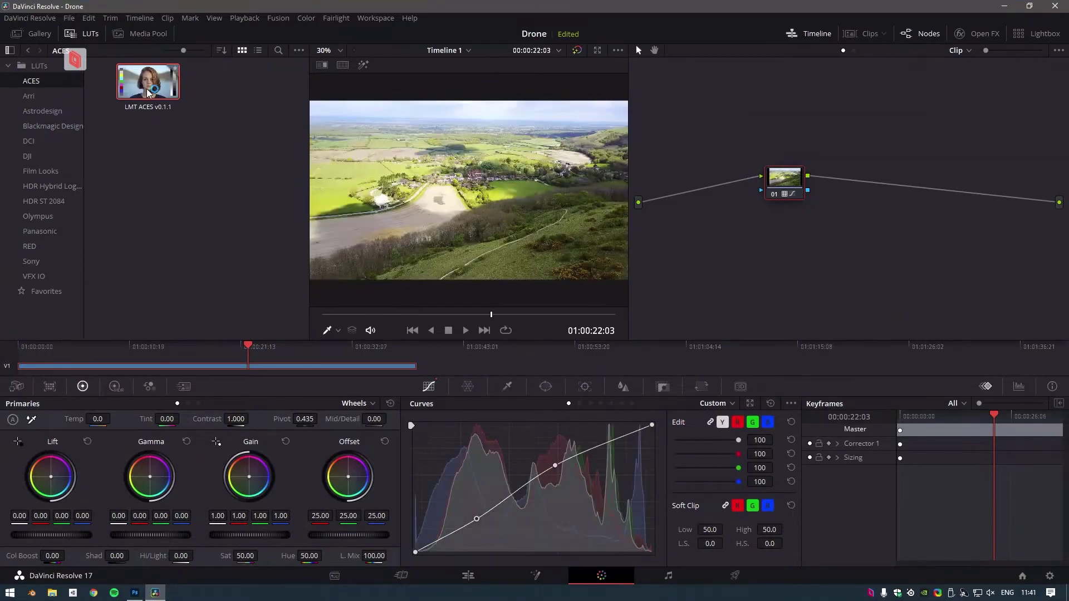
pyautogui.moveTo(163, 97); pyautogui.dragTo(794, 193)
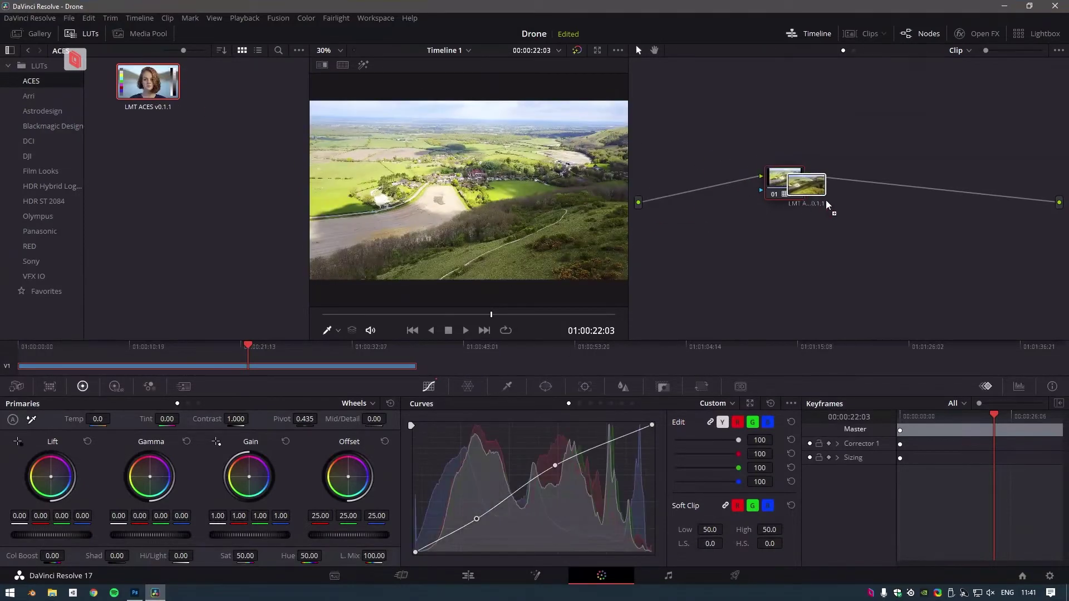
pyautogui.moveTo(789, 179); pyautogui.dragTo(737, 192)
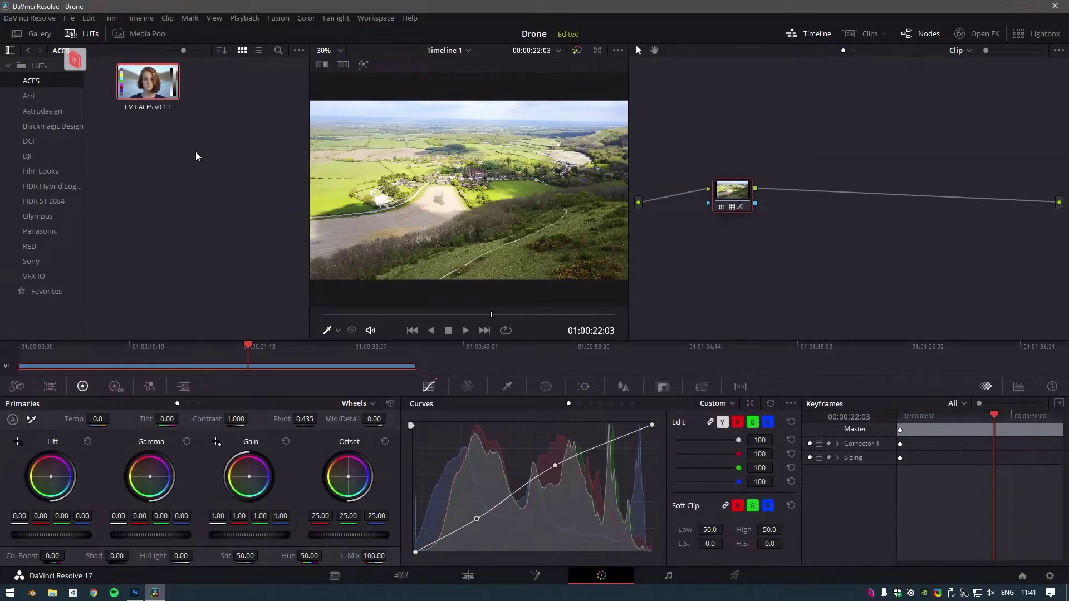
pyautogui.rightClick(159, 83)
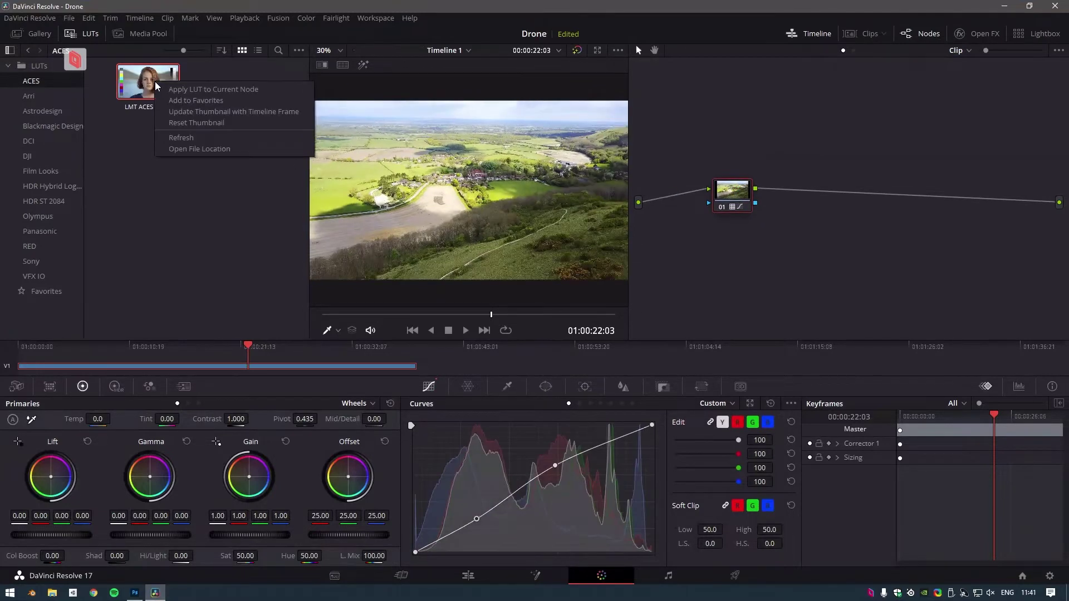
pyautogui.click(176, 90)
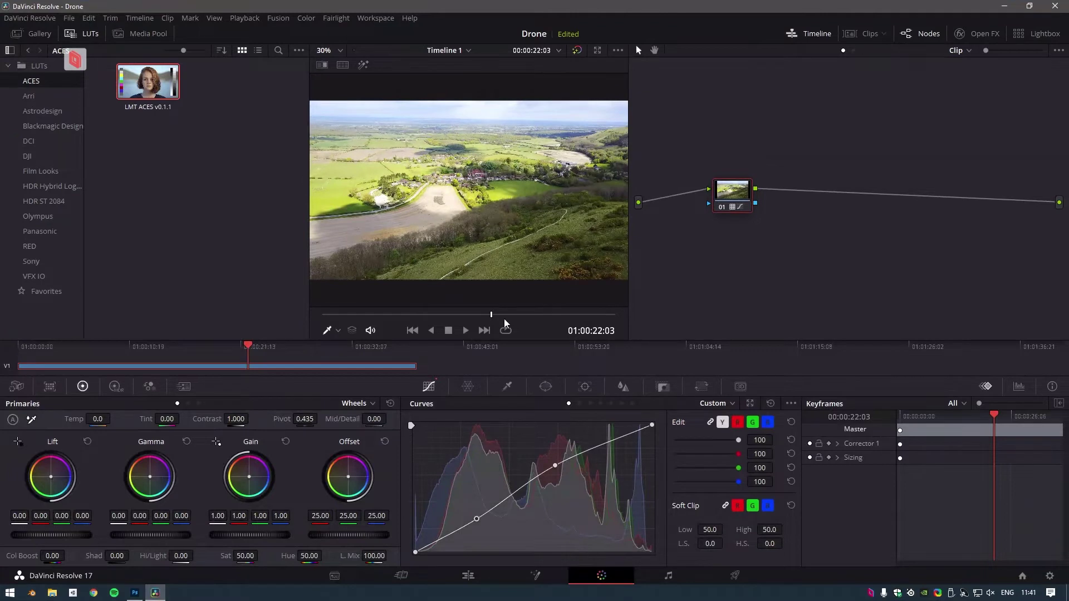
# Shape an S-curve for contrast, raise gamma slightly, and return to the Edit page
pyautogui.moveTo(553, 465)
pyautogui.mouseDown()
pyautogui.moveTo(563, 488)
pyautogui.moveTo(571, 466)
pyautogui.mouseUp()
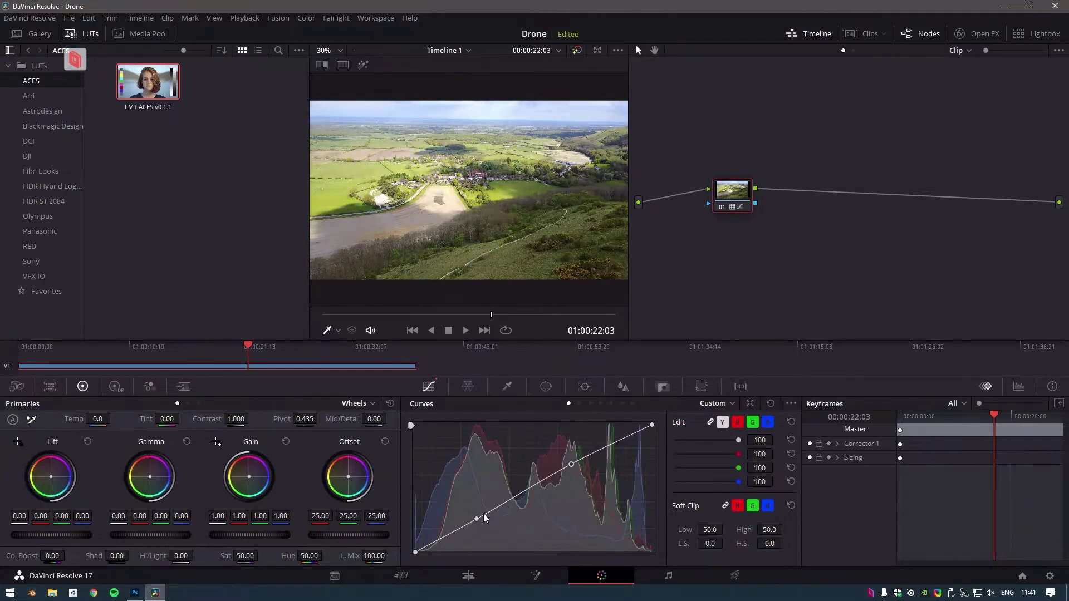
pyautogui.moveTo(478, 520); pyautogui.dragTo(477, 536)
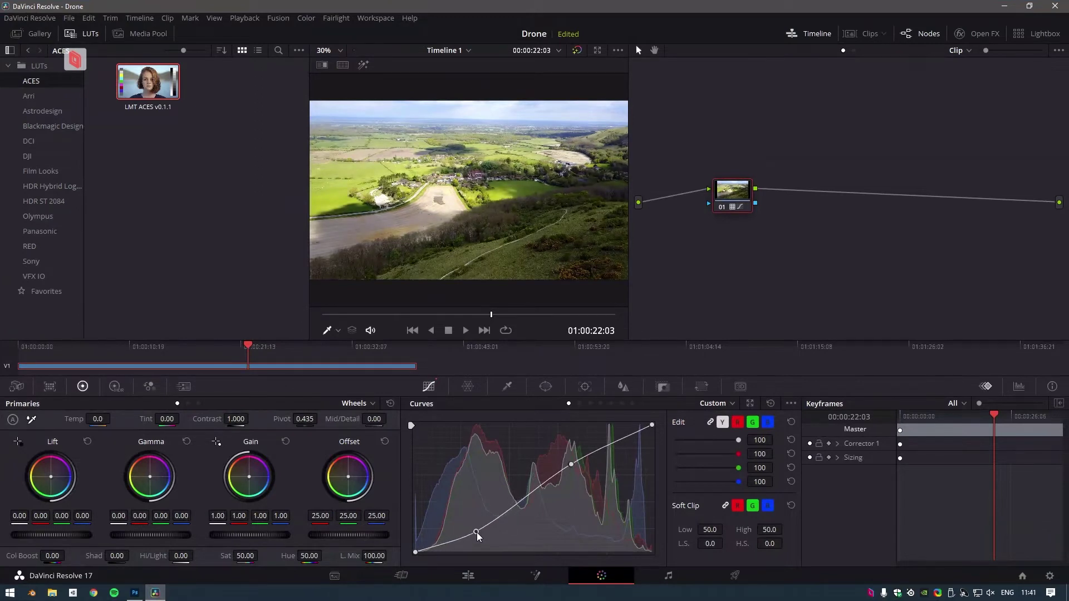
pyautogui.moveTo(568, 464); pyautogui.dragTo(559, 469)
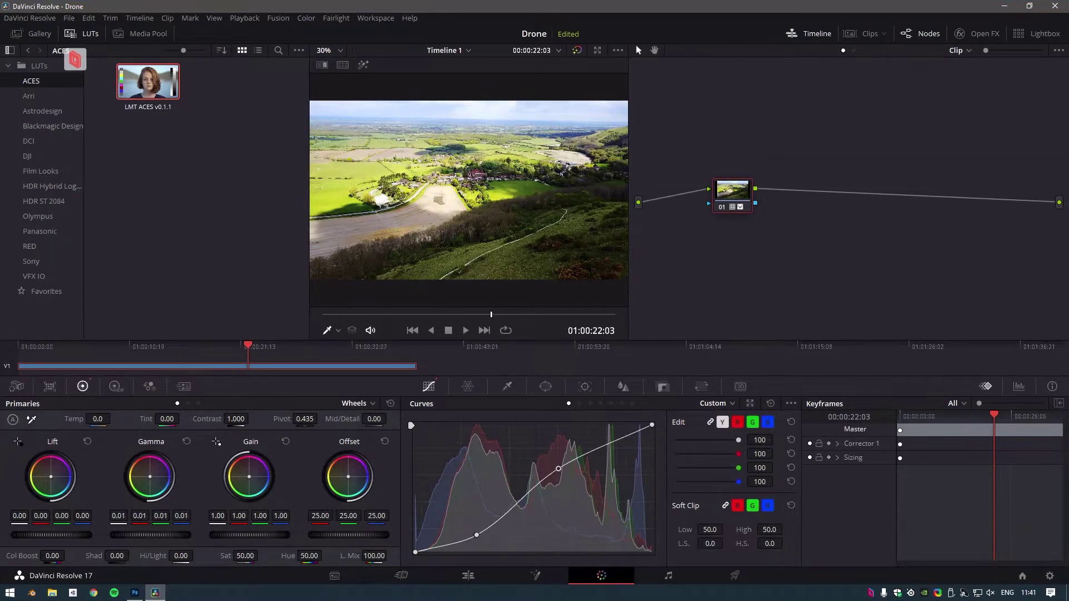
pyautogui.moveTo(138, 534); pyautogui.dragTo(159, 535)
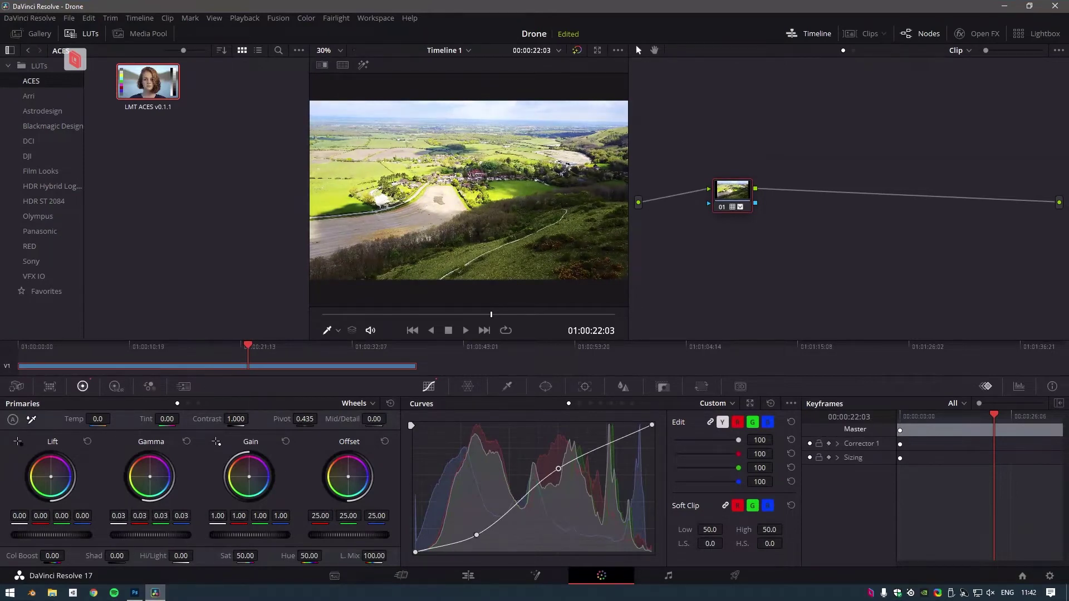
pyautogui.click(470, 575)
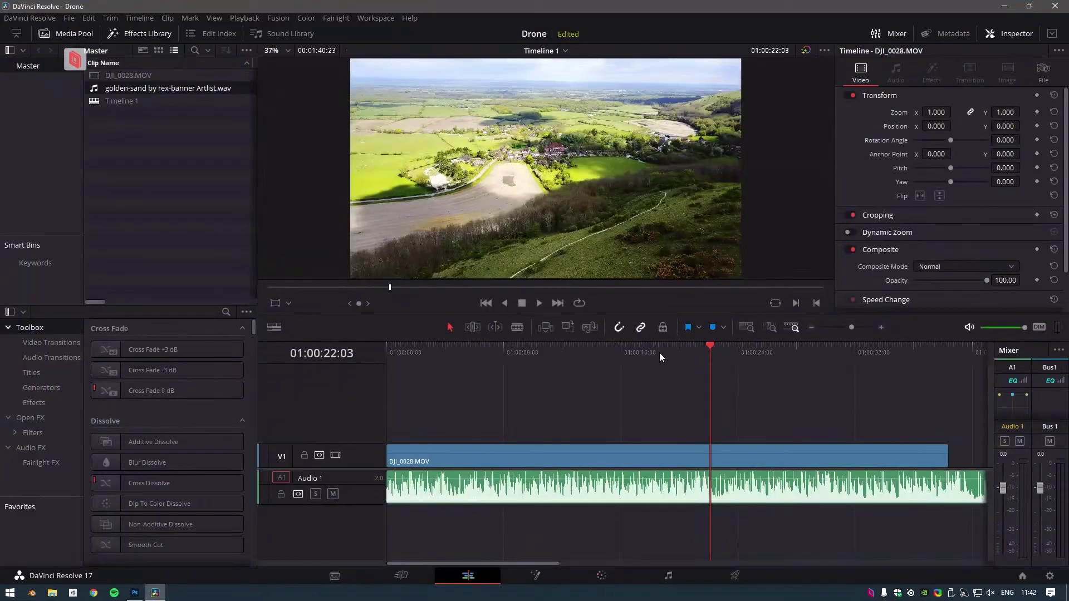
# Enable Prefer 4:4:4 Color and play the drone clip from about nine seconds
pyautogui.moveTo(659, 352); pyautogui.dragTo(607, 354)
pyautogui.click(76, 59)
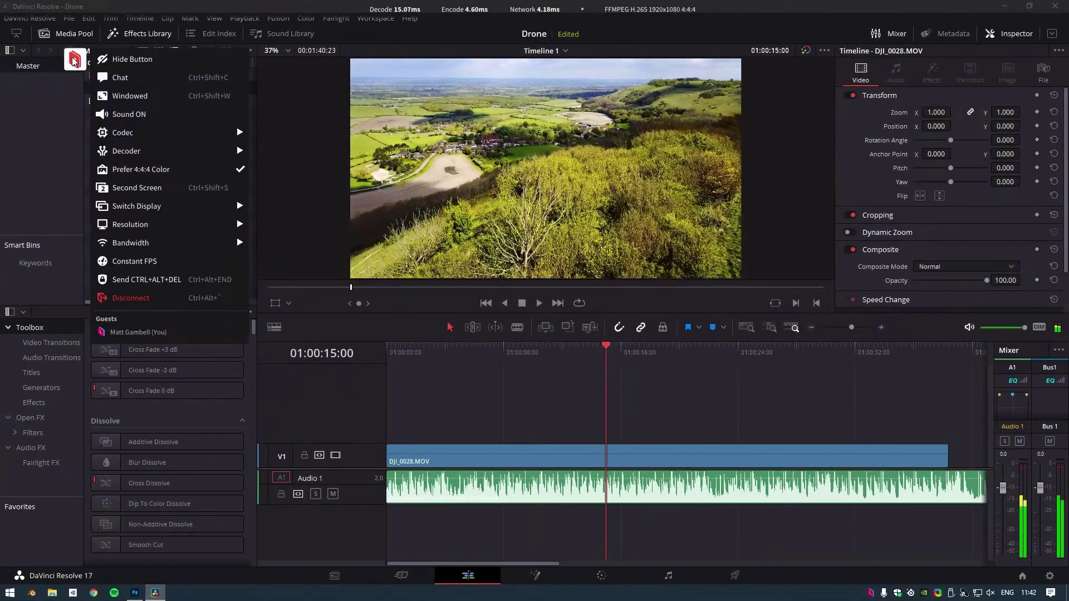
pyautogui.click(223, 171)
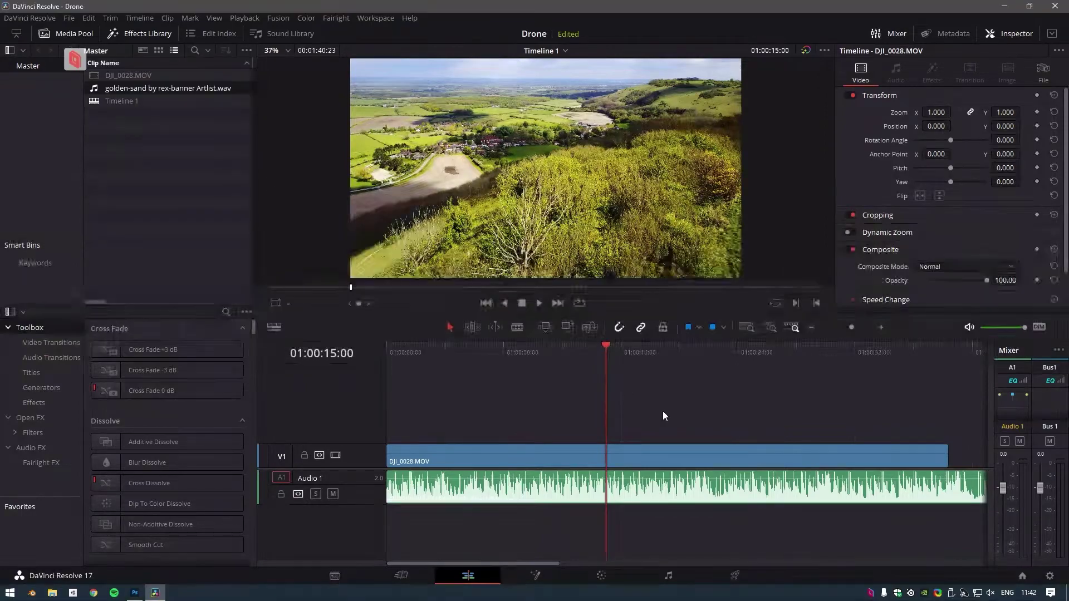
pyautogui.moveTo(604, 356); pyautogui.dragTo(528, 359)
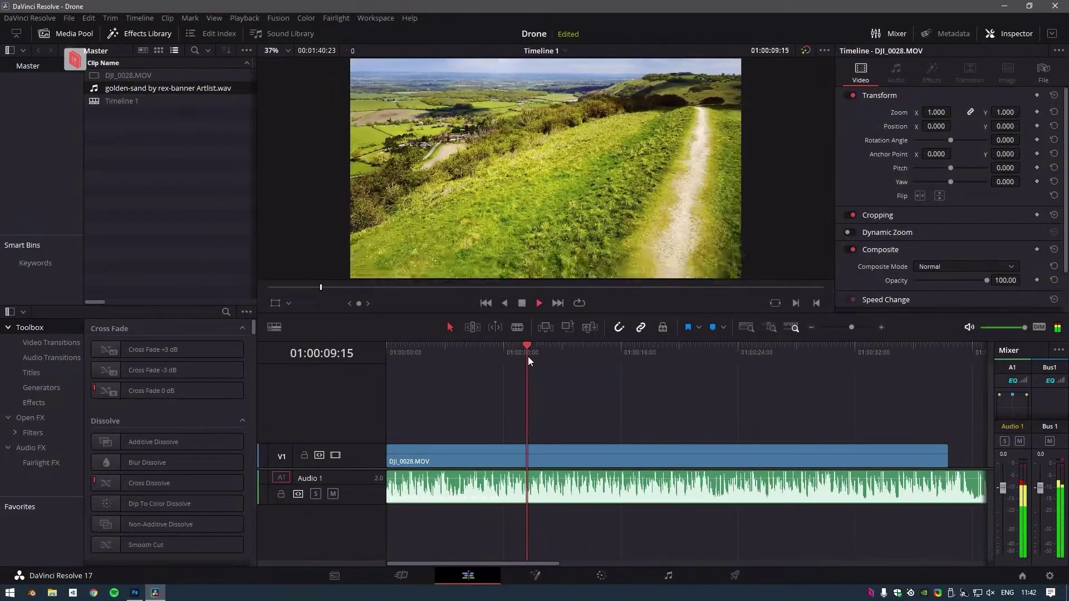
pyautogui.press('space')
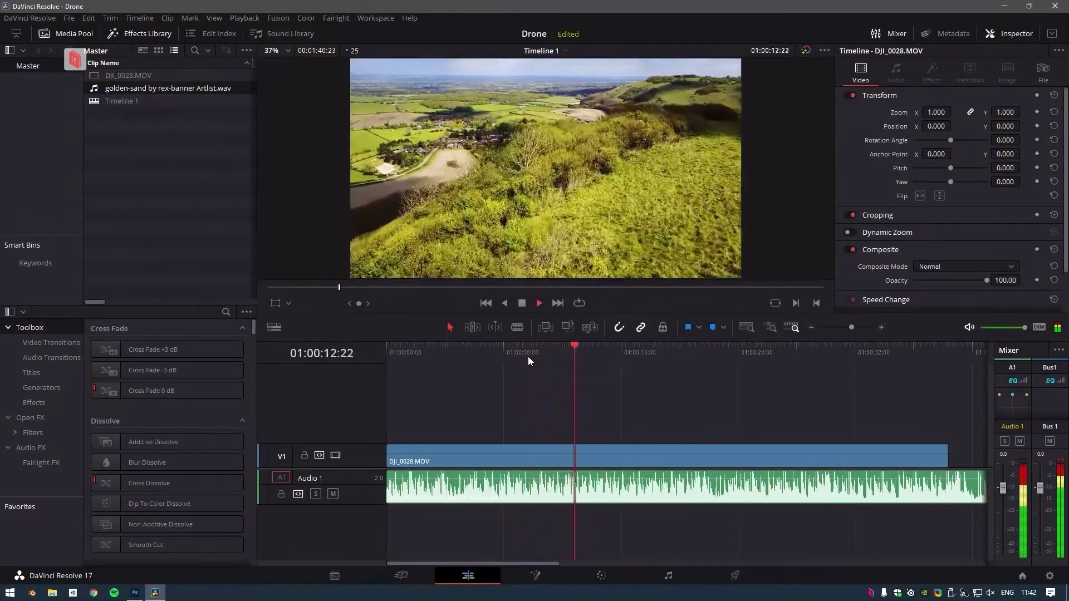
pyautogui.press('space')
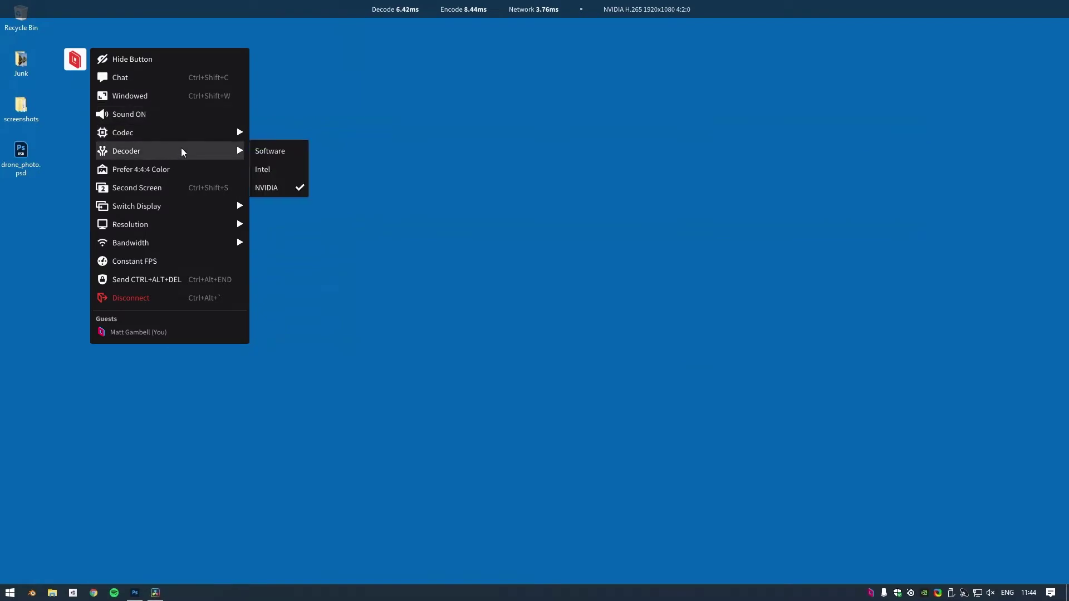
# Open Second Screen in its own window and snap the main session to the left half
pyautogui.click(194, 185)
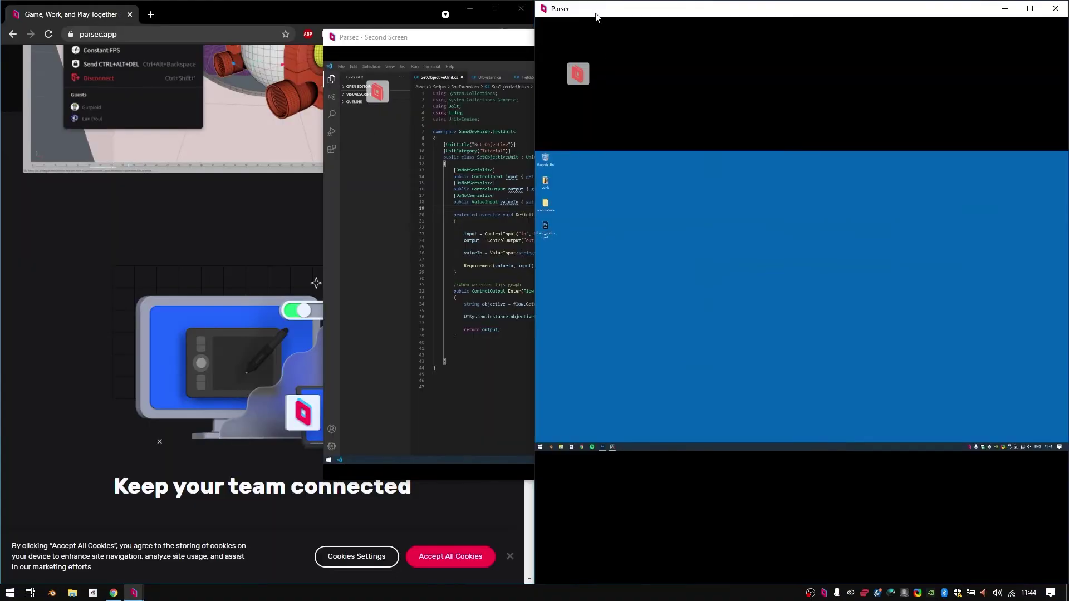
pyautogui.moveTo(593, 11); pyautogui.dragTo(85, 24)
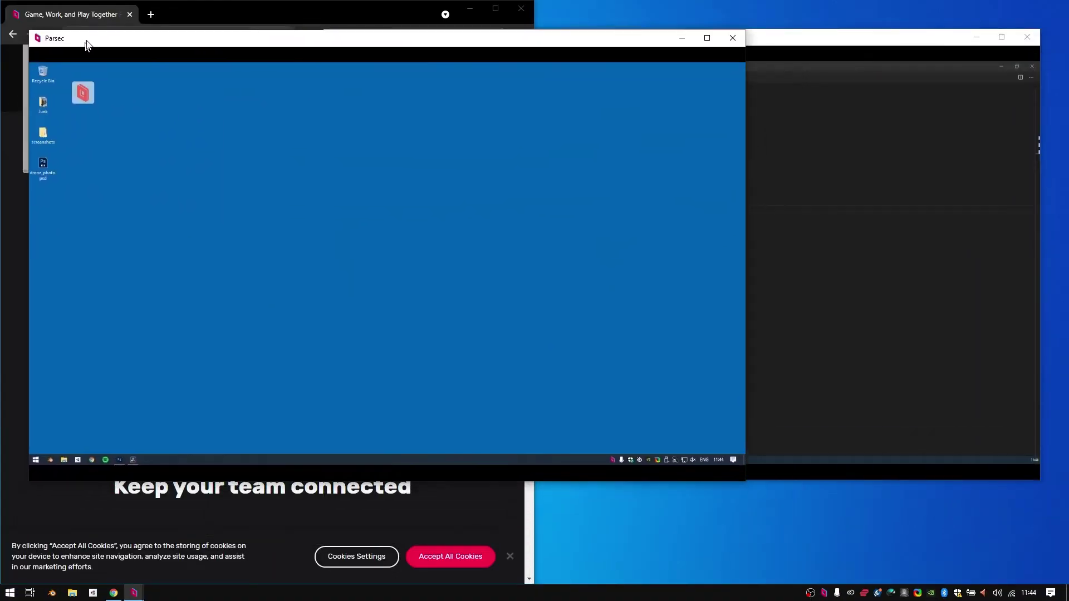
pyautogui.moveTo(789, 47); pyautogui.dragTo(751, 120)
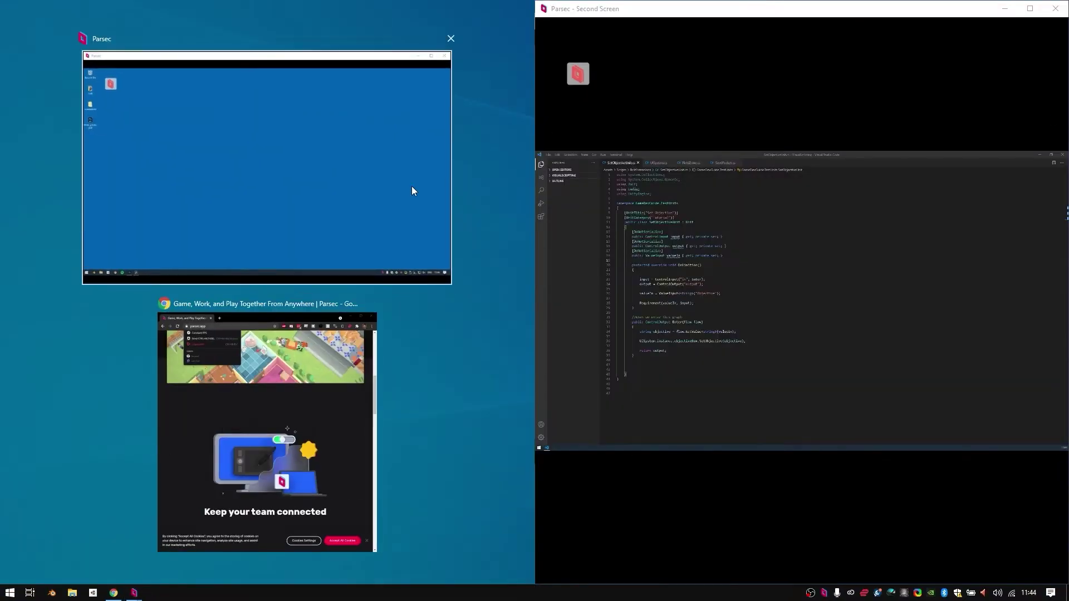
pyautogui.click(413, 186)
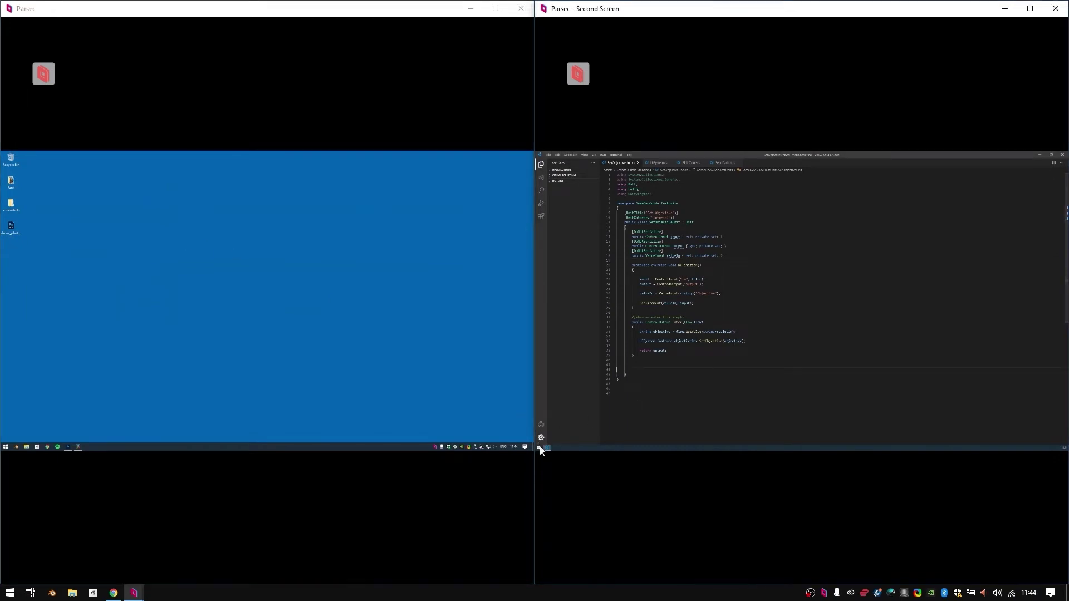
pyautogui.click(160, 287)
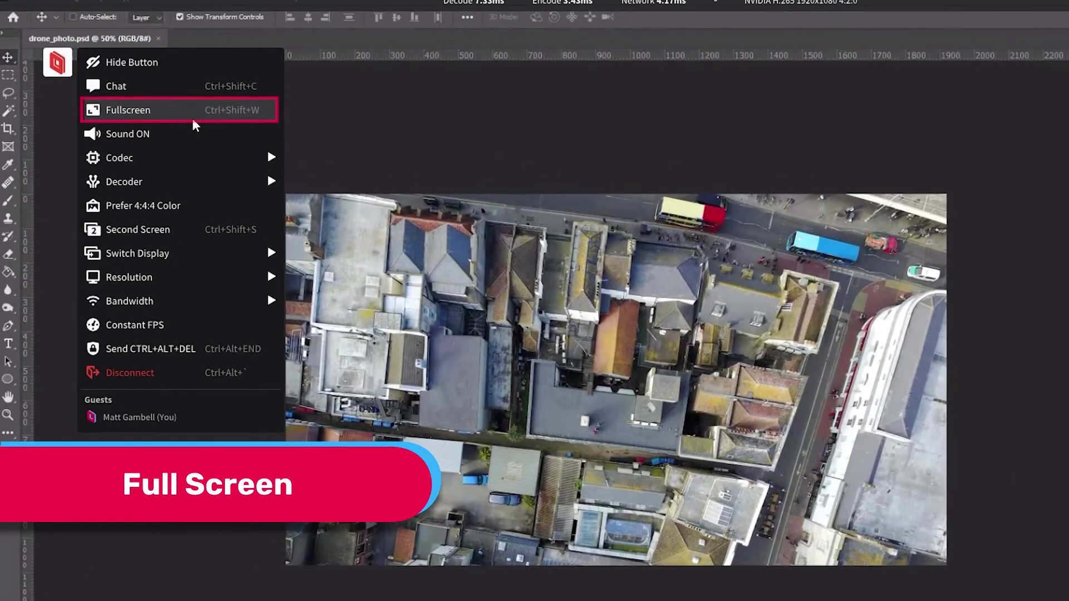
# Take the main session out of fullscreen and maximise Photoshop on the remote desktop
pyautogui.click(192, 118)
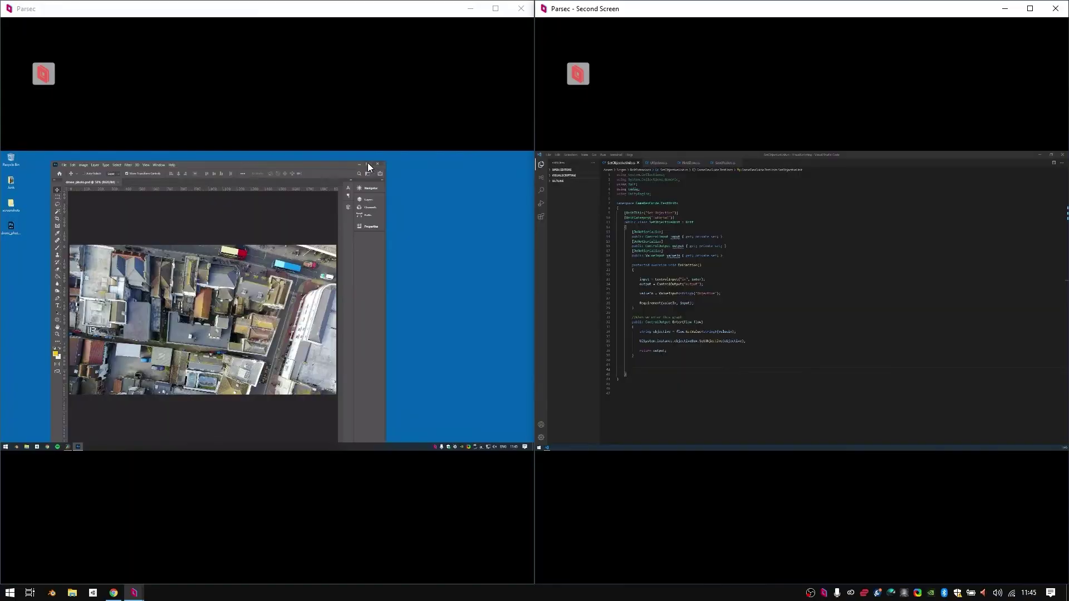
pyautogui.click(368, 168)
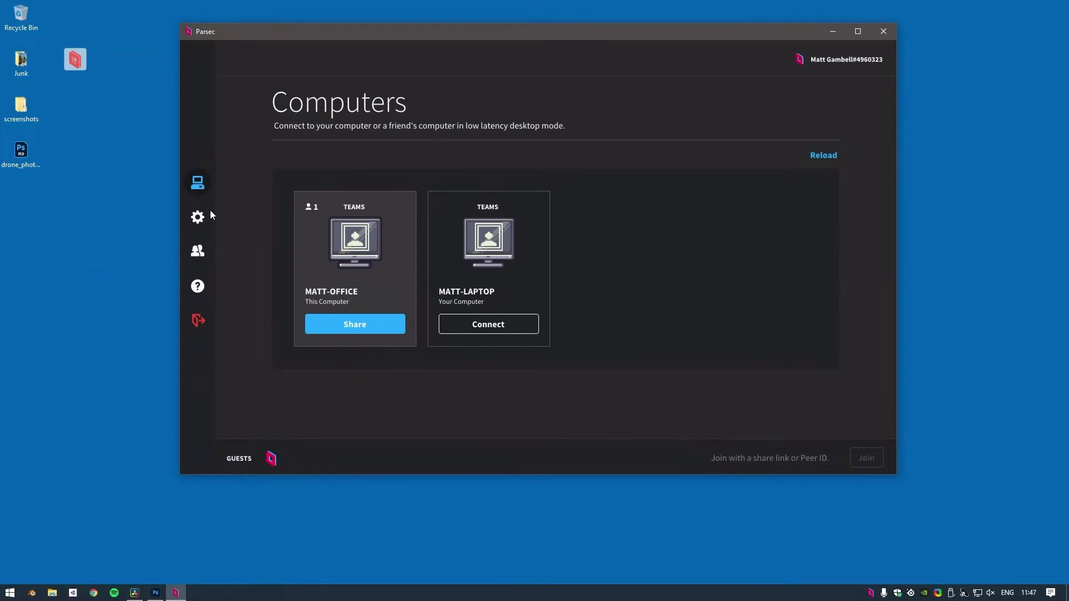
# In Host settings, set Virtual Displays (Beta) to 1 and Privacy Mode to On
pyautogui.click(199, 217)
pyautogui.click(301, 154)
pyautogui.scroll(-2, 443, 256)
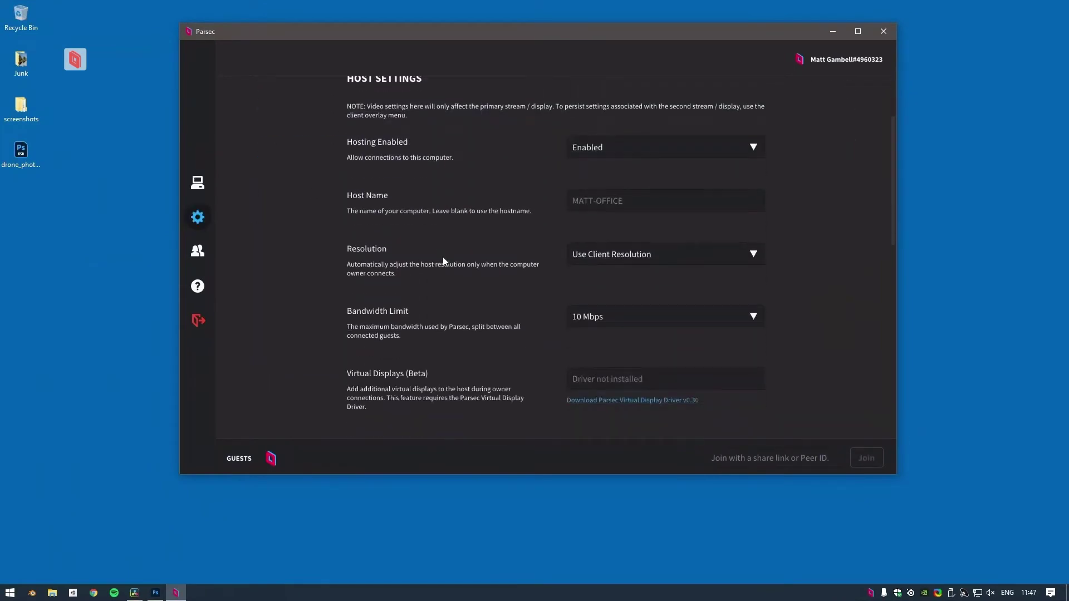
pyautogui.scroll(-2, 442, 257)
pyautogui.scroll(-2, 443, 257)
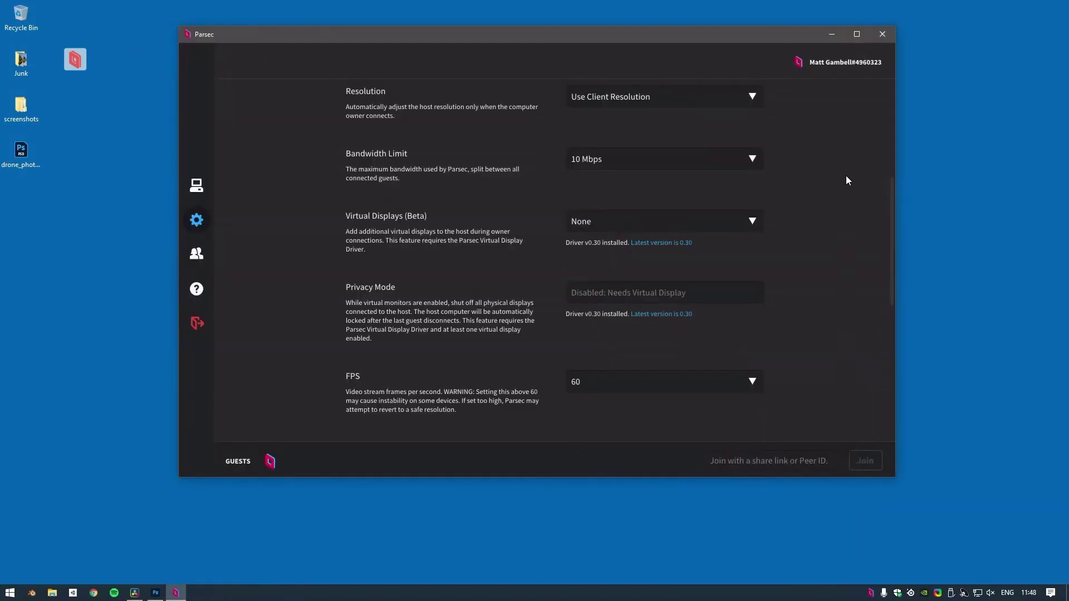
pyautogui.moveTo(706, 37); pyautogui.dragTo(694, 41)
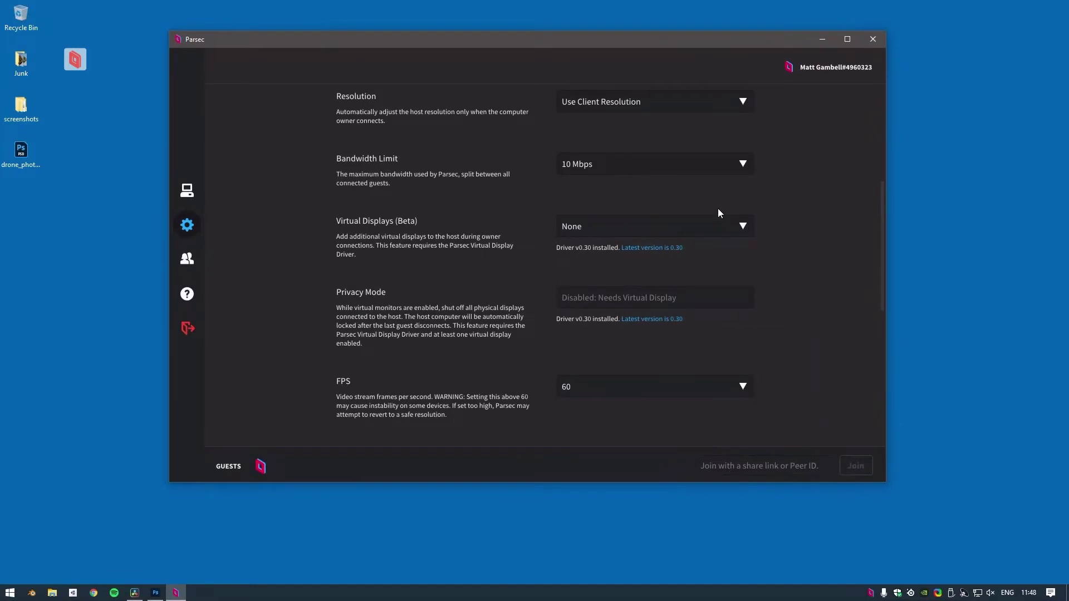
pyautogui.click(681, 225)
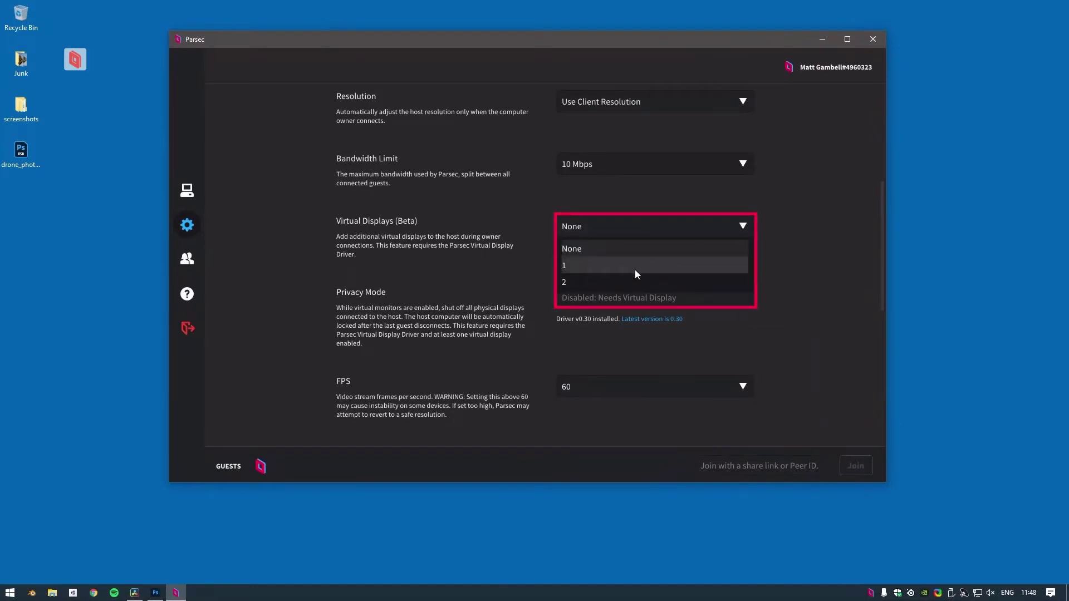
pyautogui.click(636, 270)
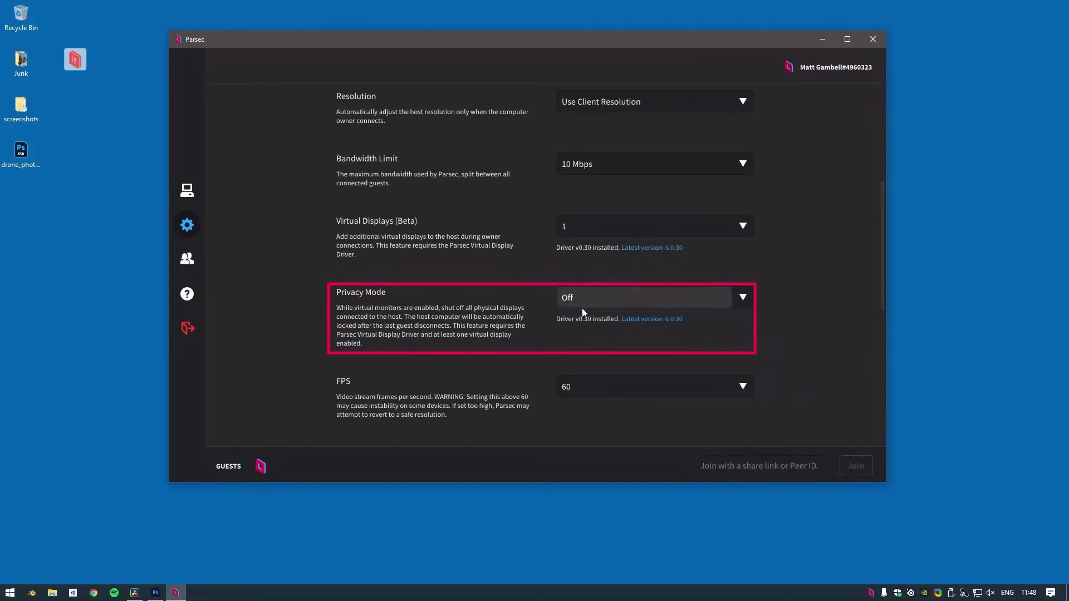
pyautogui.click(744, 296)
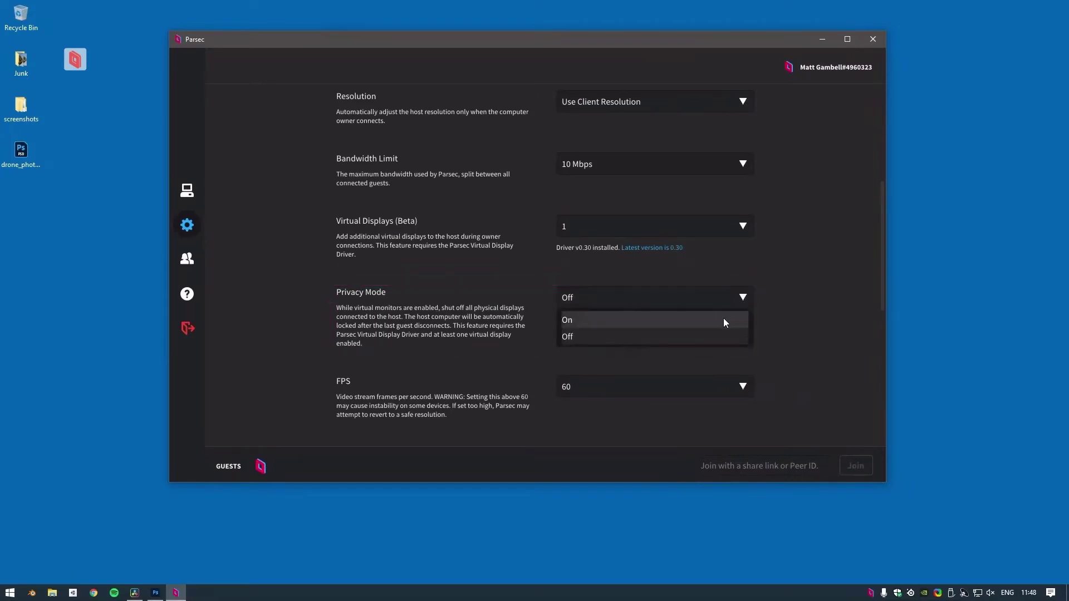
pyautogui.click(724, 321)
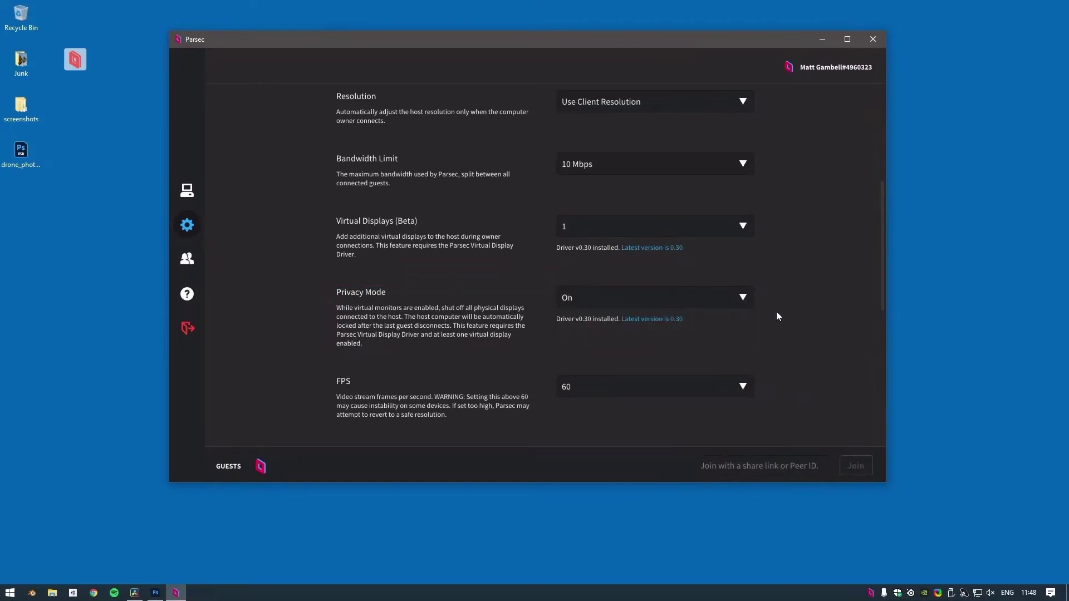
pyautogui.scroll(-1, 812, 312)
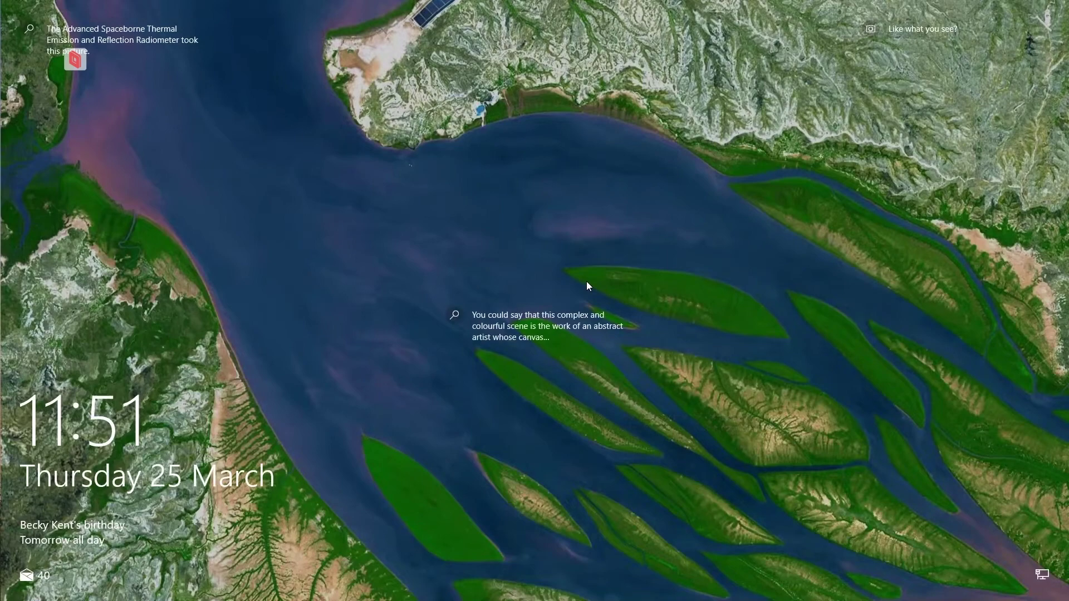
# Dismiss the Windows lock screen with Space to reach the PIN field
pyautogui.press('space')
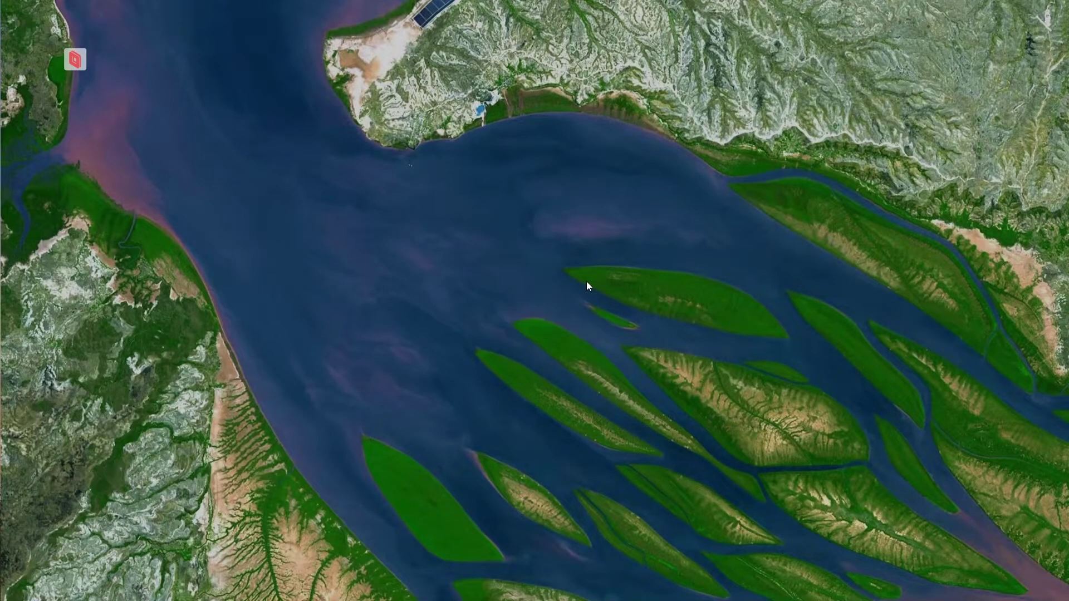
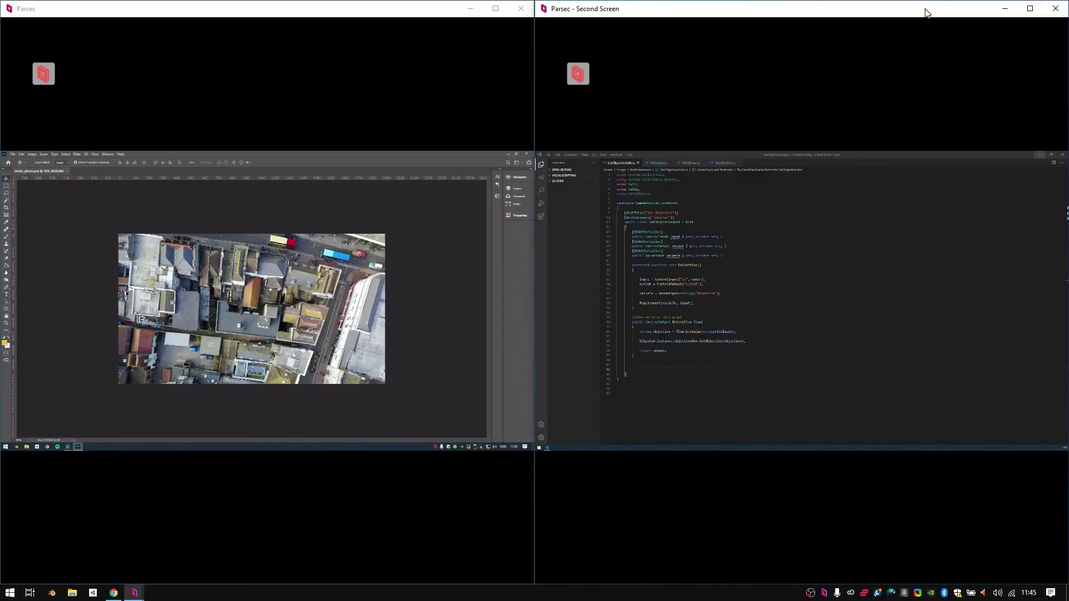
# Reposition both session windows, shift and toggle Photoshop, then focus the second screen's code editor
pyautogui.moveTo(926, 12); pyautogui.dragTo(476, 63)
pyautogui.moveTo(469, 9); pyautogui.dragTo(543, 40)
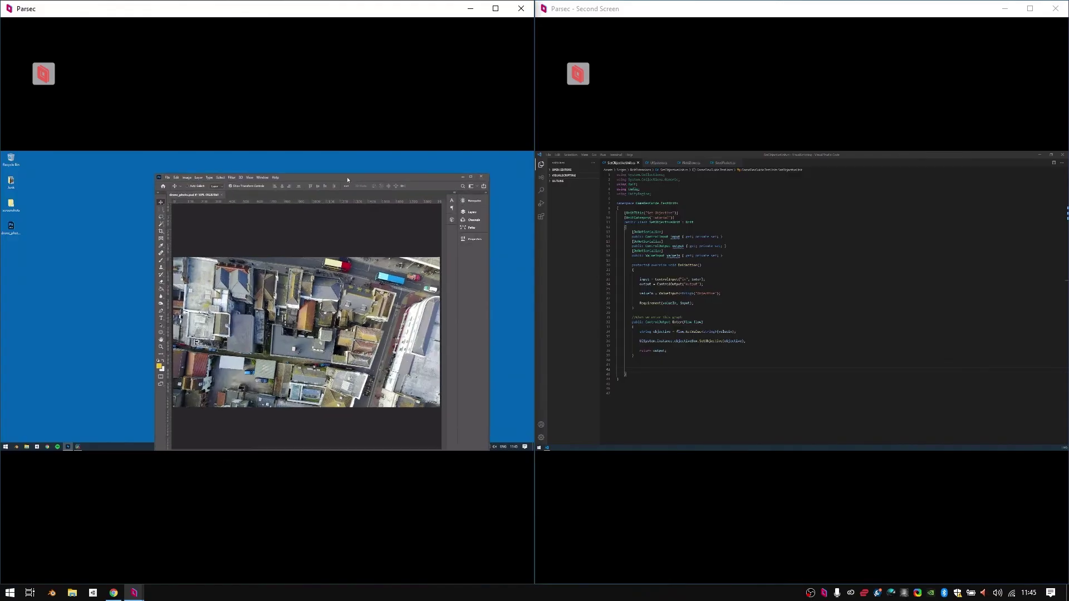
pyautogui.moveTo(347, 178); pyautogui.dragTo(362, 169)
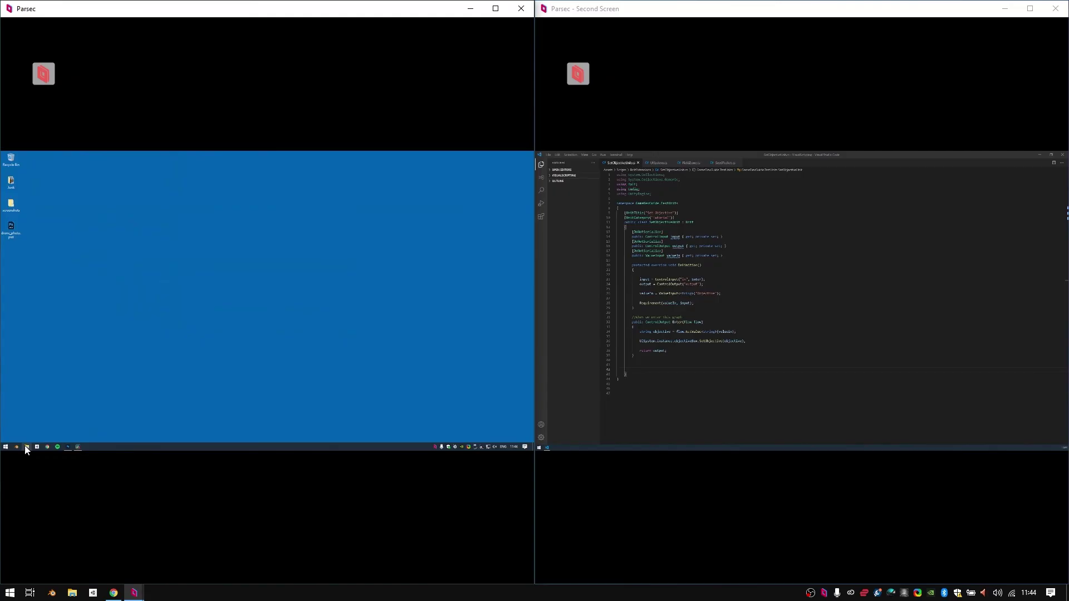
pyautogui.click(69, 446)
pyautogui.click(726, 382)
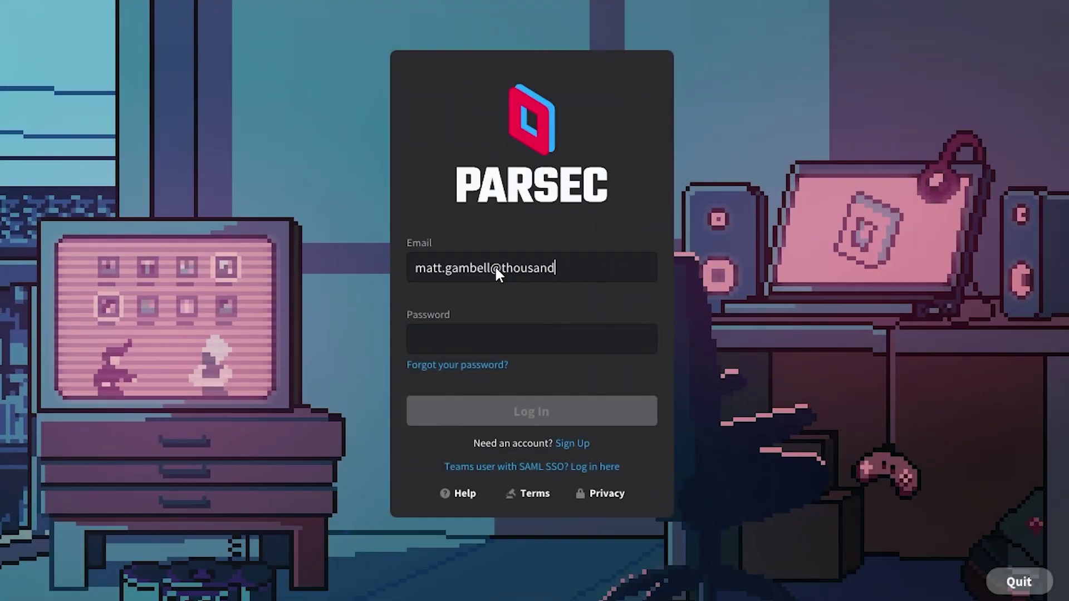
# Log in to the Parsec account and reload the Computers page list
pyautogui.press('Return')
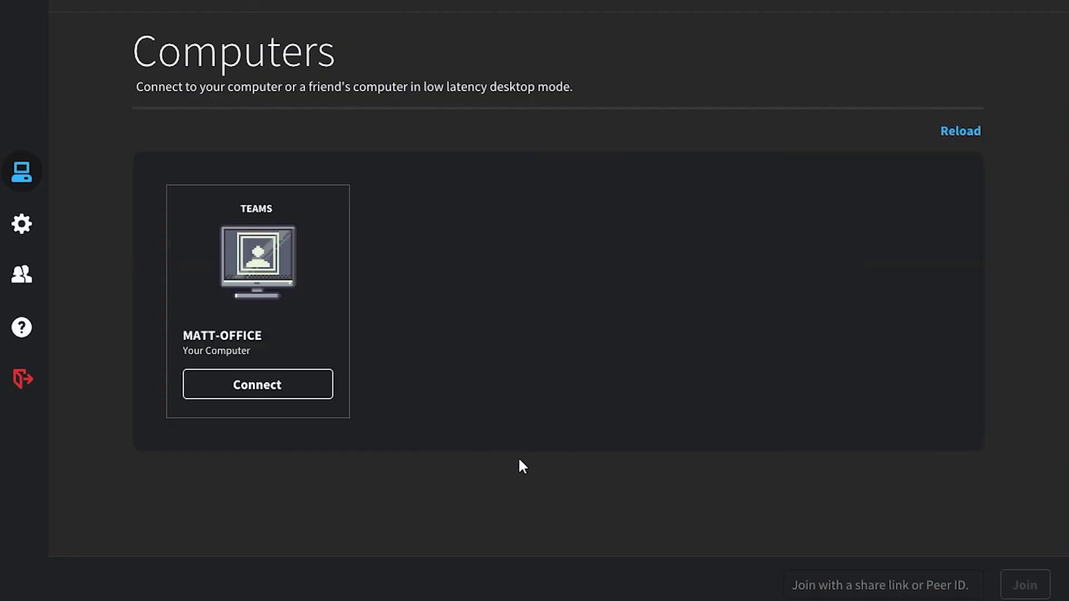
pyautogui.click(959, 132)
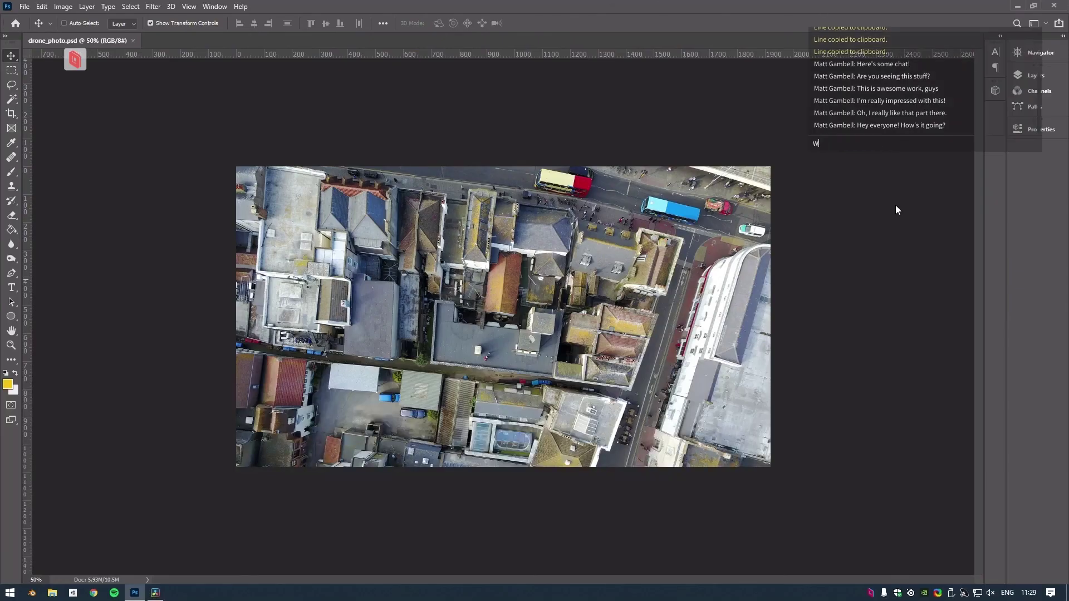
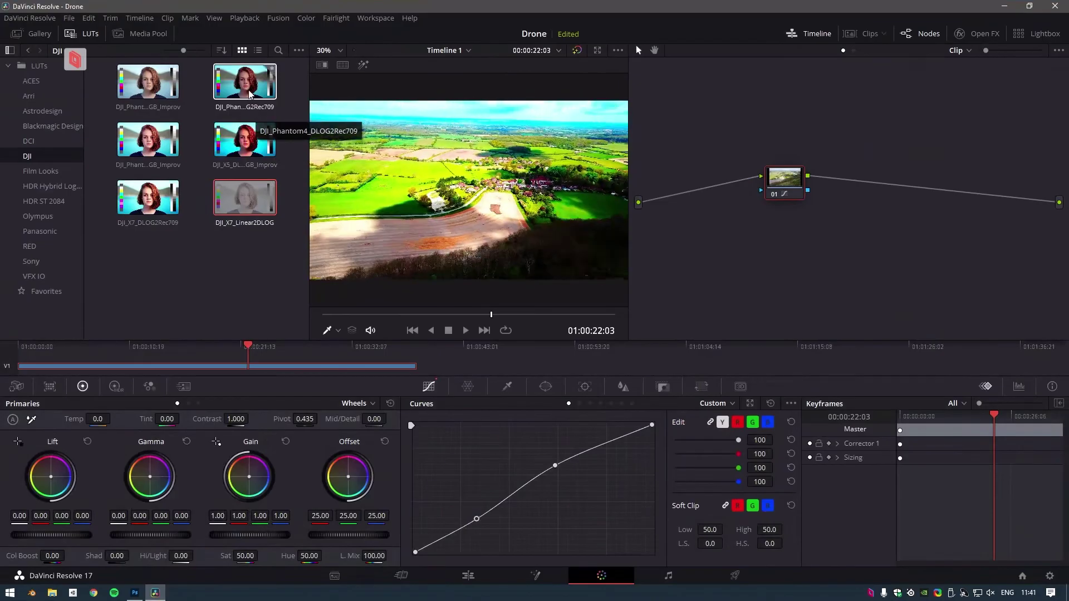